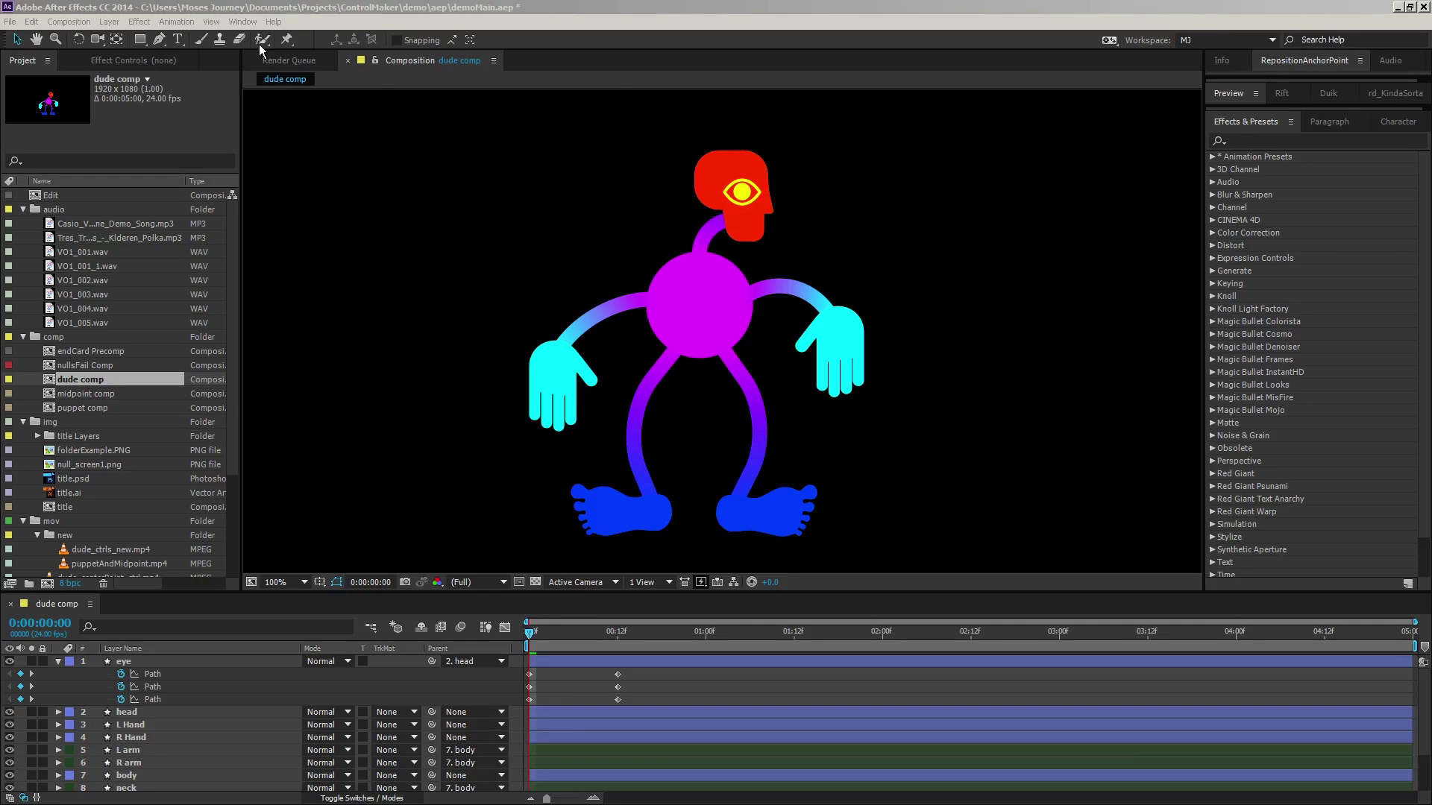
- Launch the ControlMaker.jsx script from the Window menu
click(242, 22)
click(298, 447)
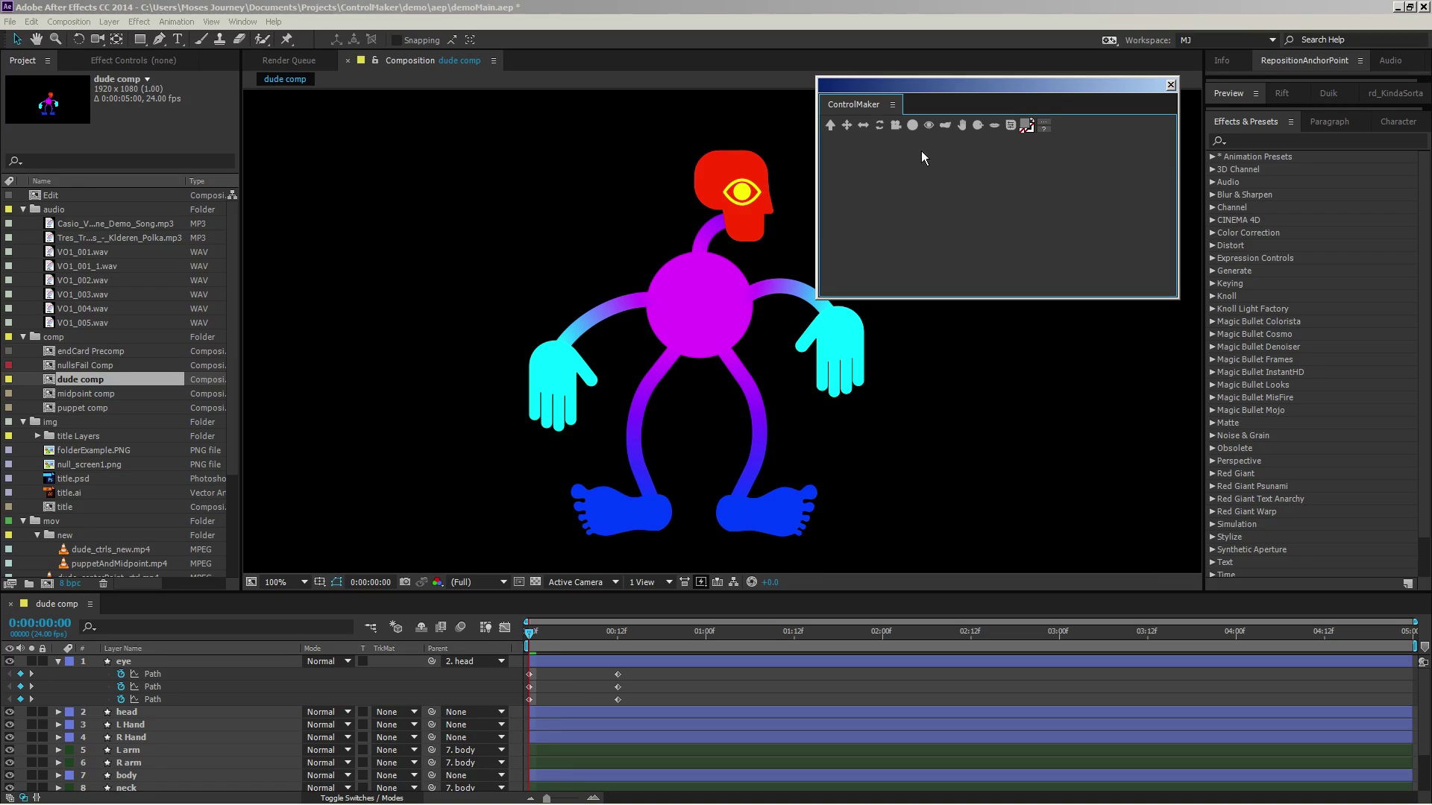
click(867, 128)
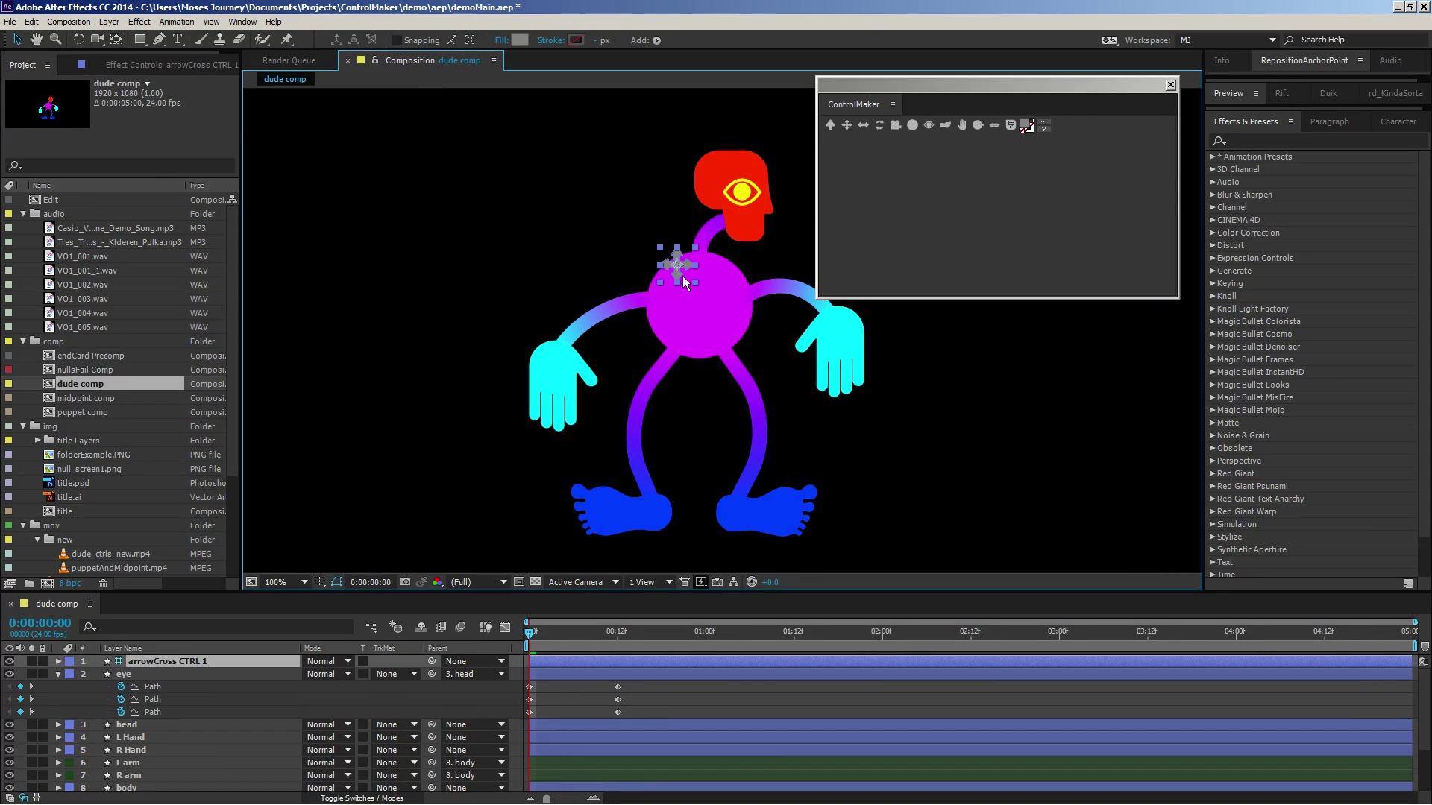
drag(683, 270, 619, 269)
key(Delete)
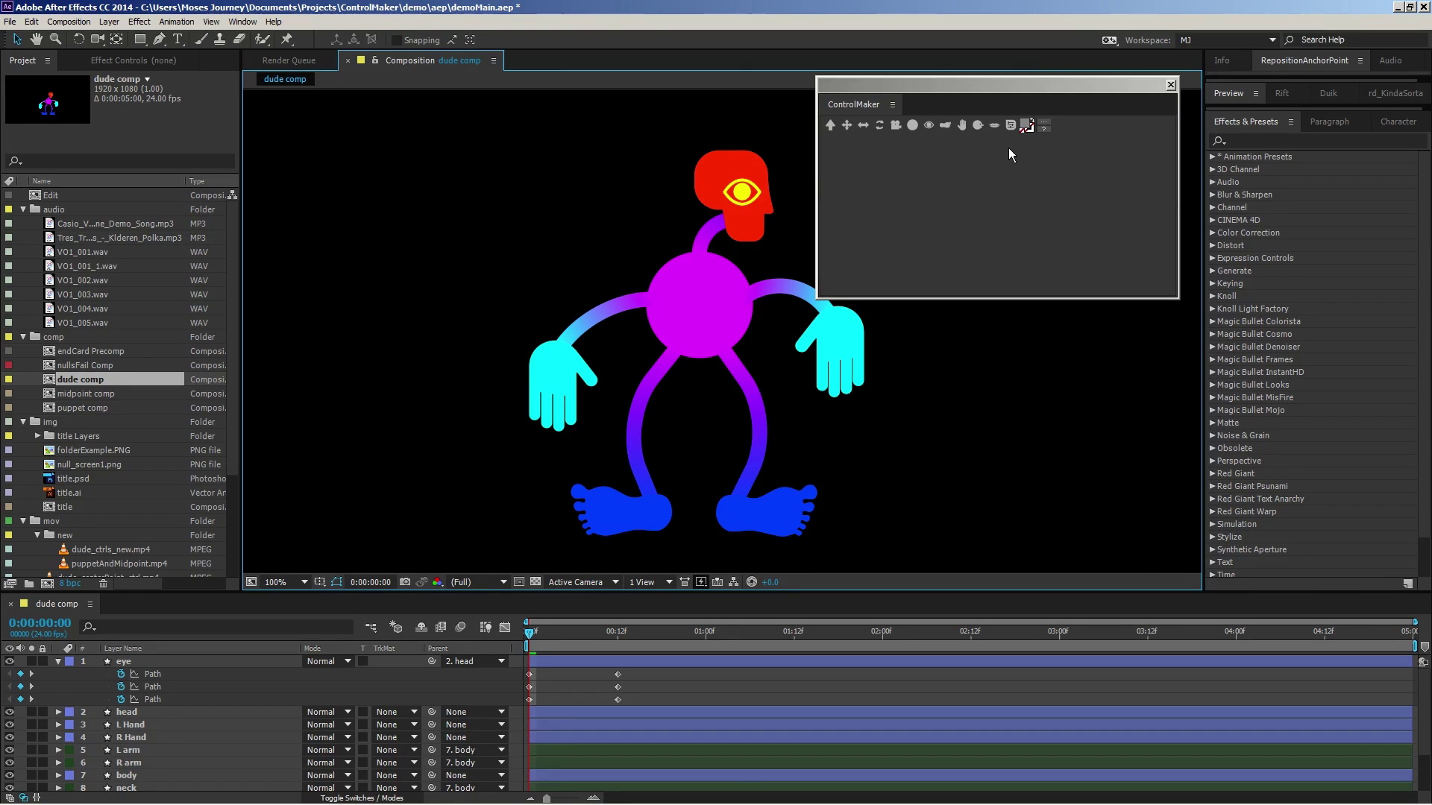
click(1054, 128)
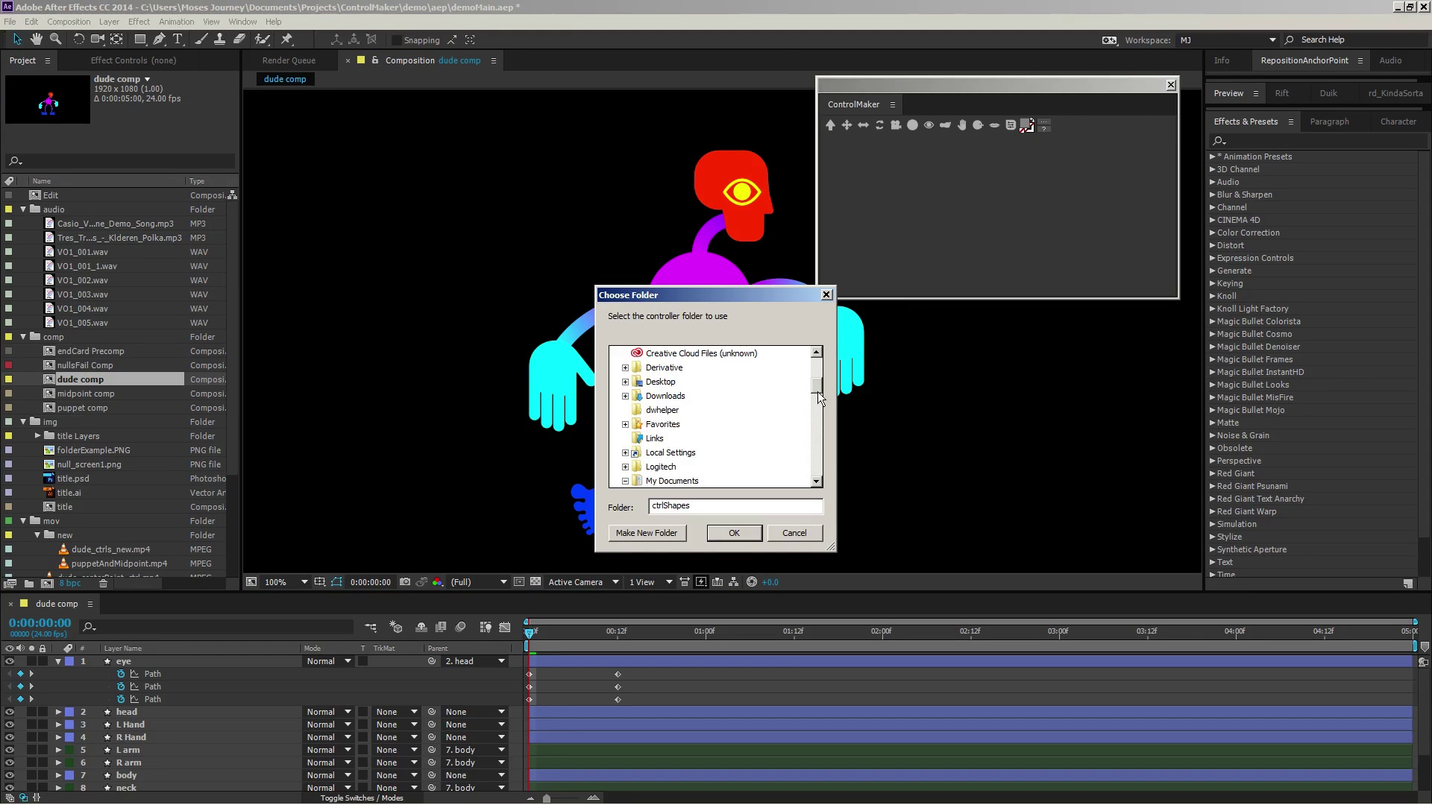
drag(817, 391, 820, 417)
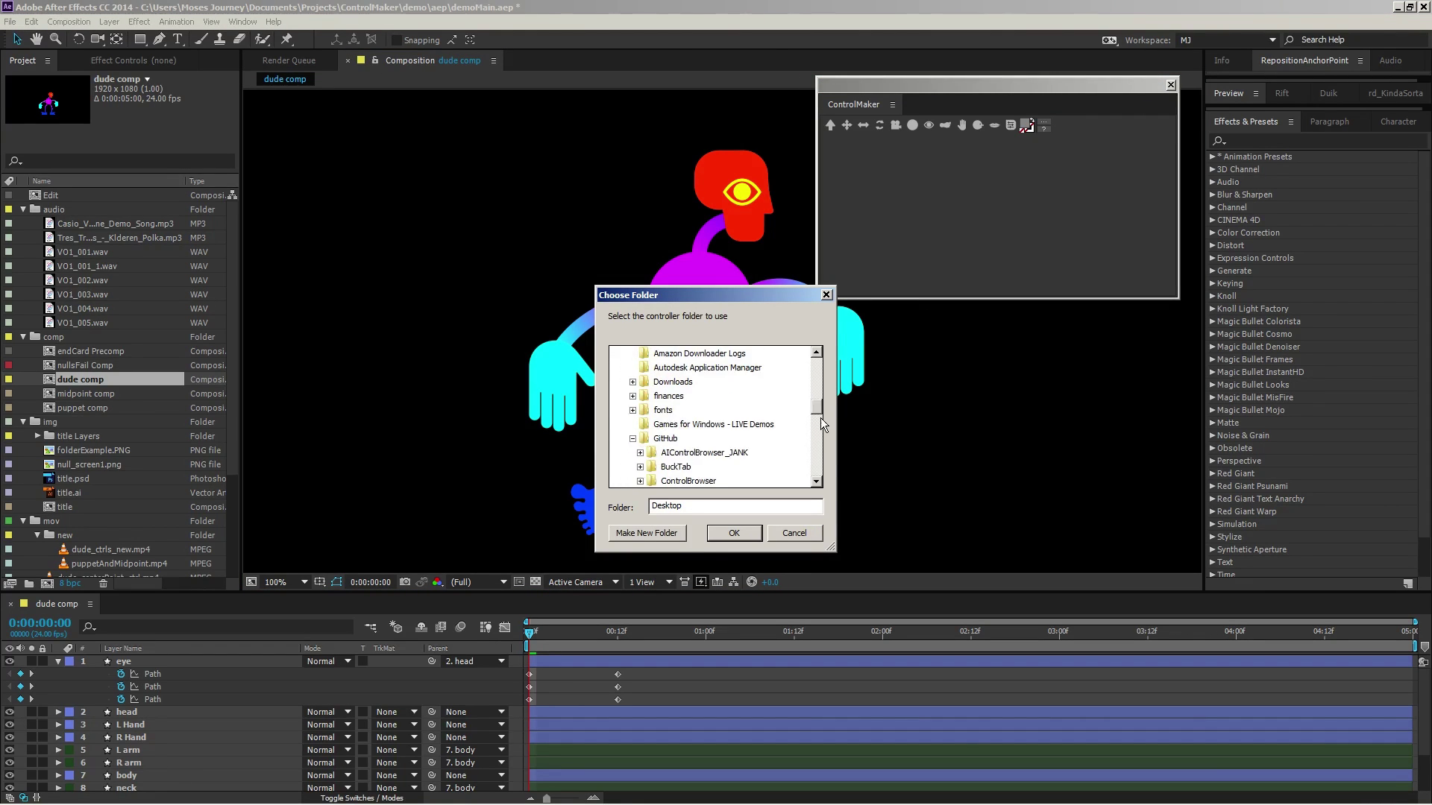
click(816, 539)
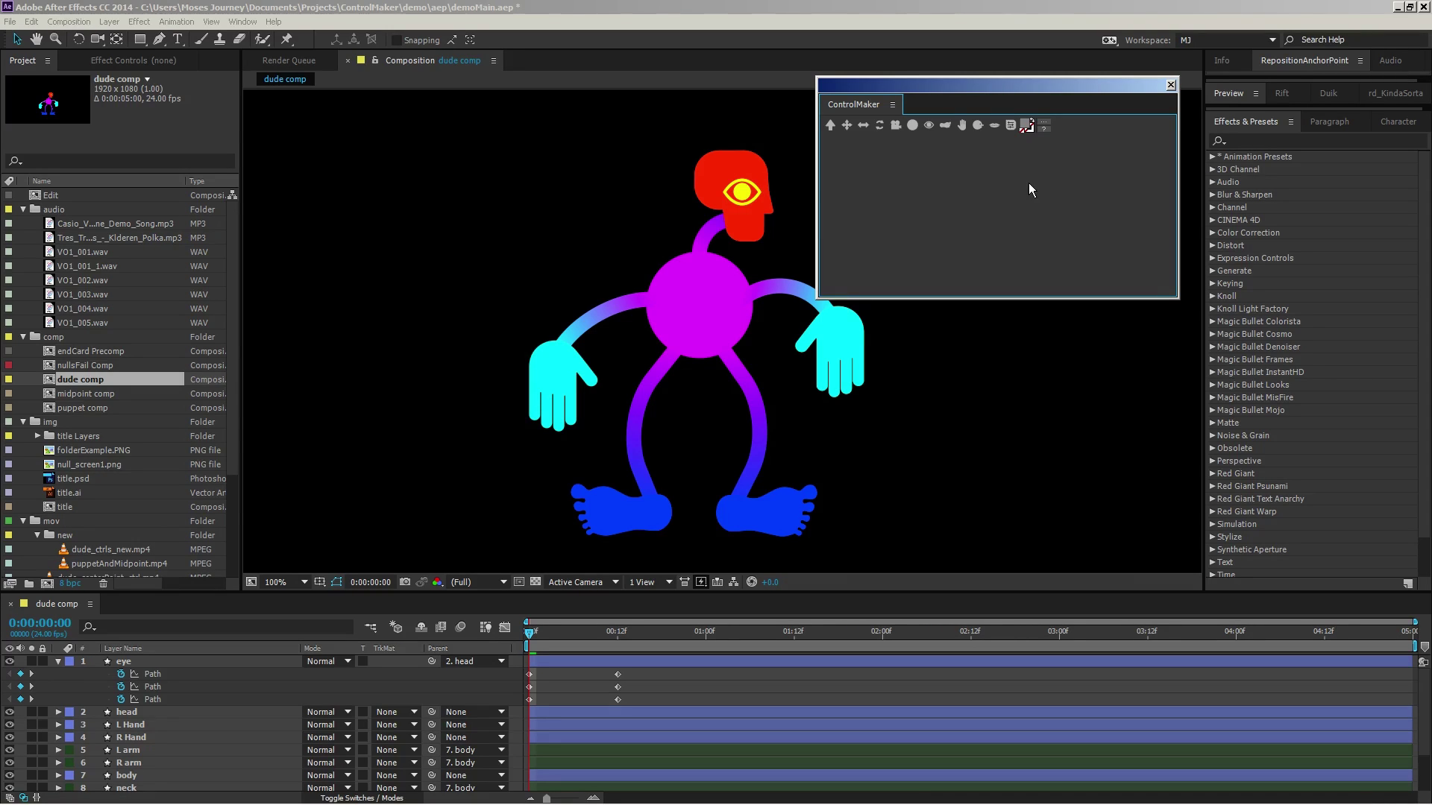
click(961, 125)
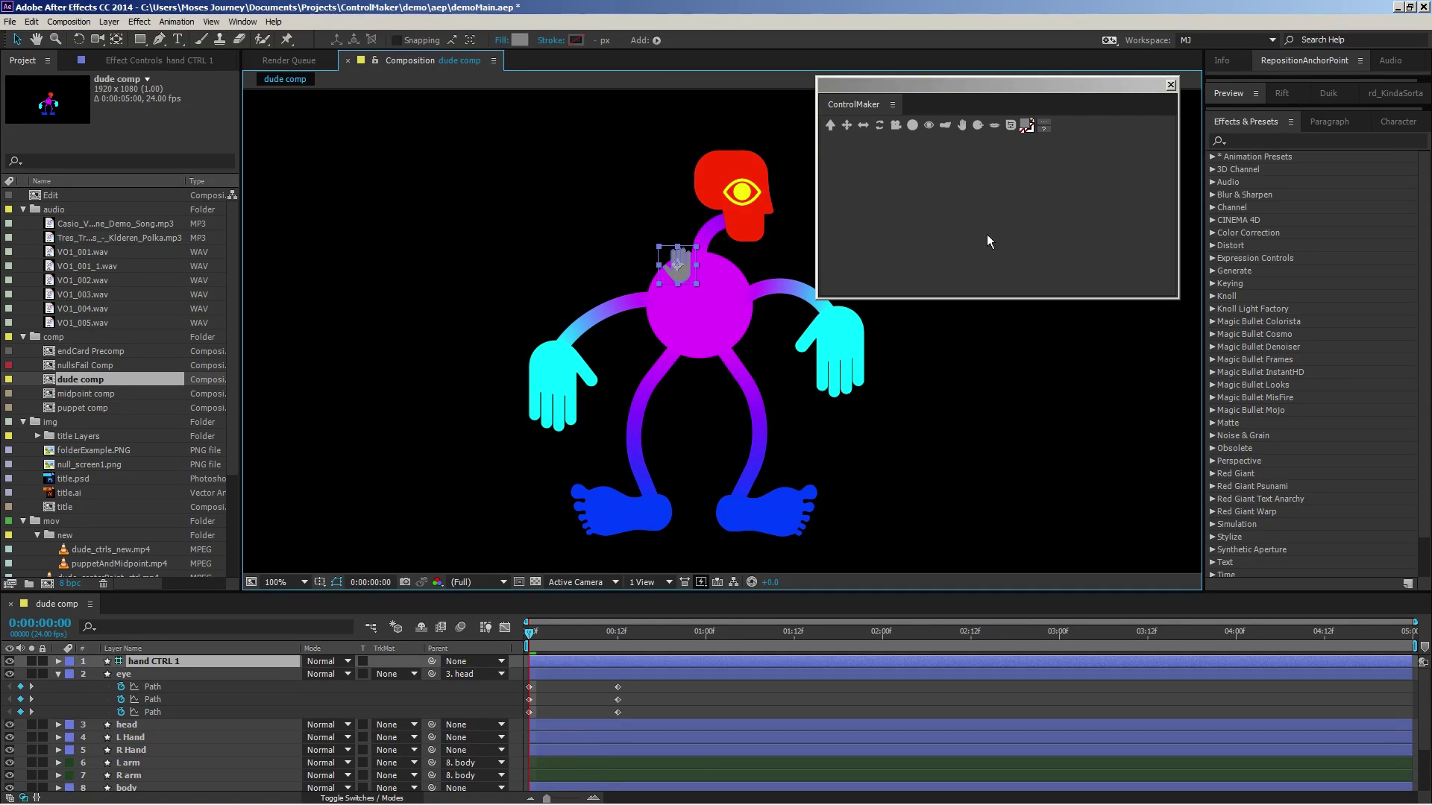
drag(696, 285, 576, 202)
key(Return)
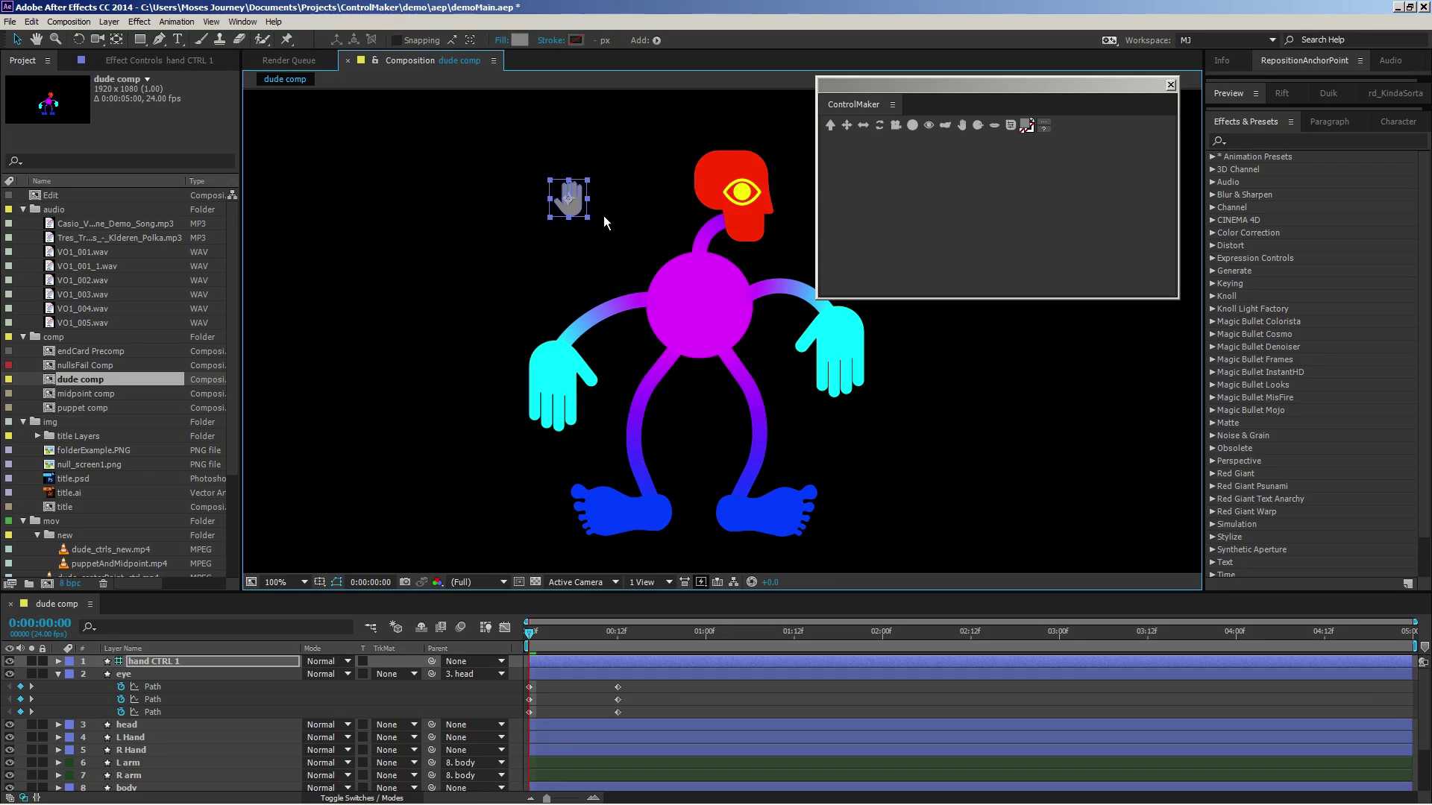
key(Escape)
key(Delete)
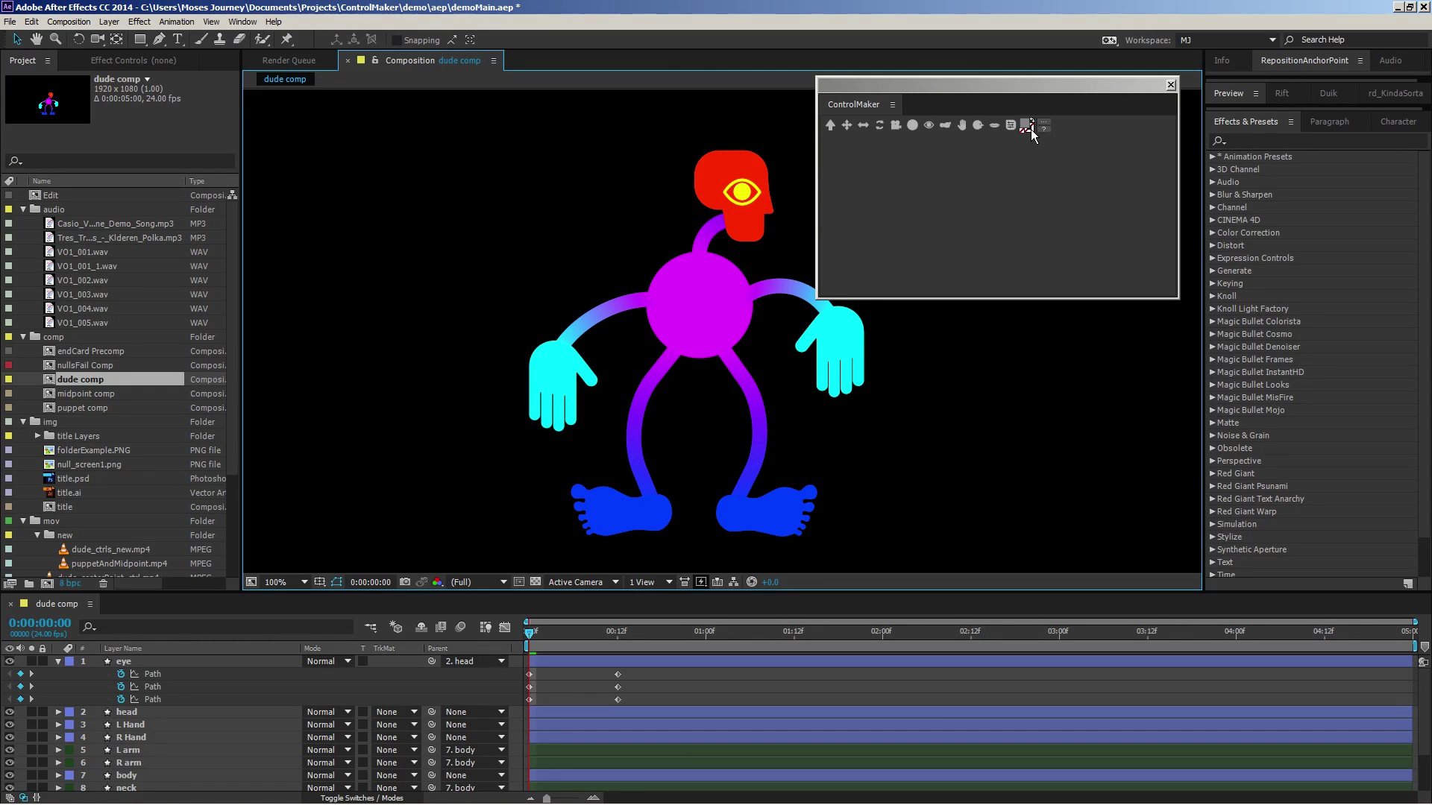
- Pick magenta from the Color dialog spectrum as the ControlMaker control colour
click(1031, 134)
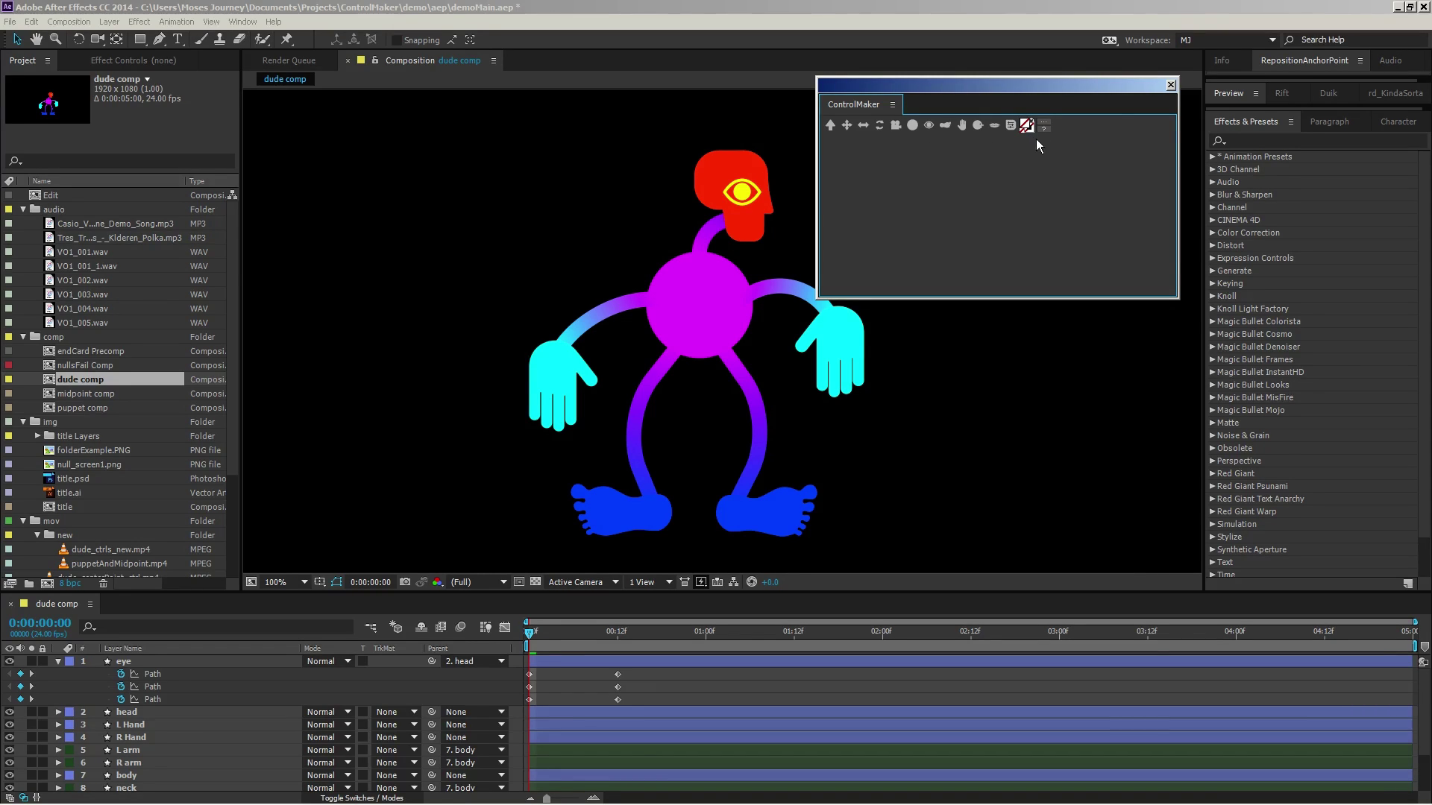
mouse_move(263, 56)
mouse_down()
mouse_move(307, 61)
mouse_move(282, 56)
mouse_up()
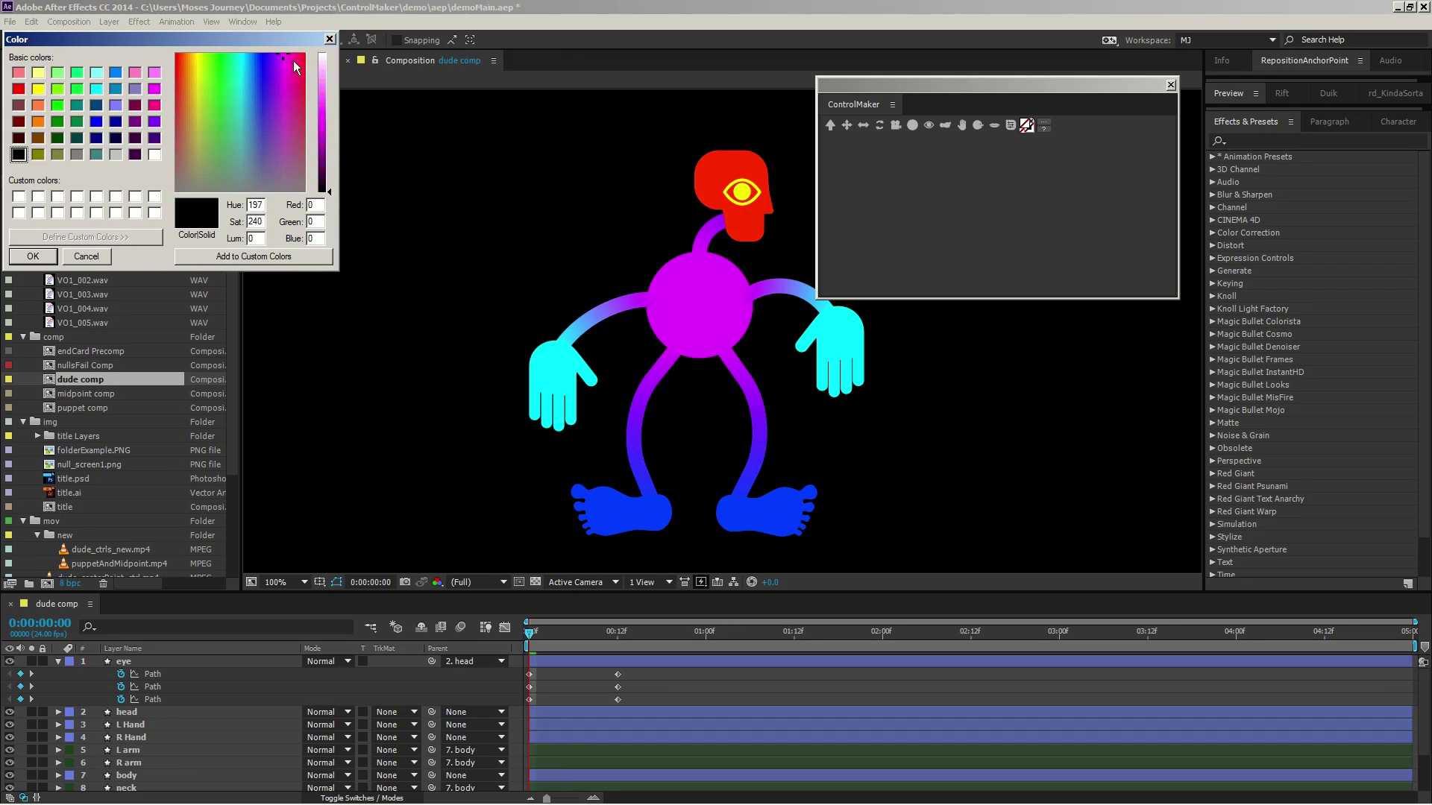
click(329, 112)
click(47, 261)
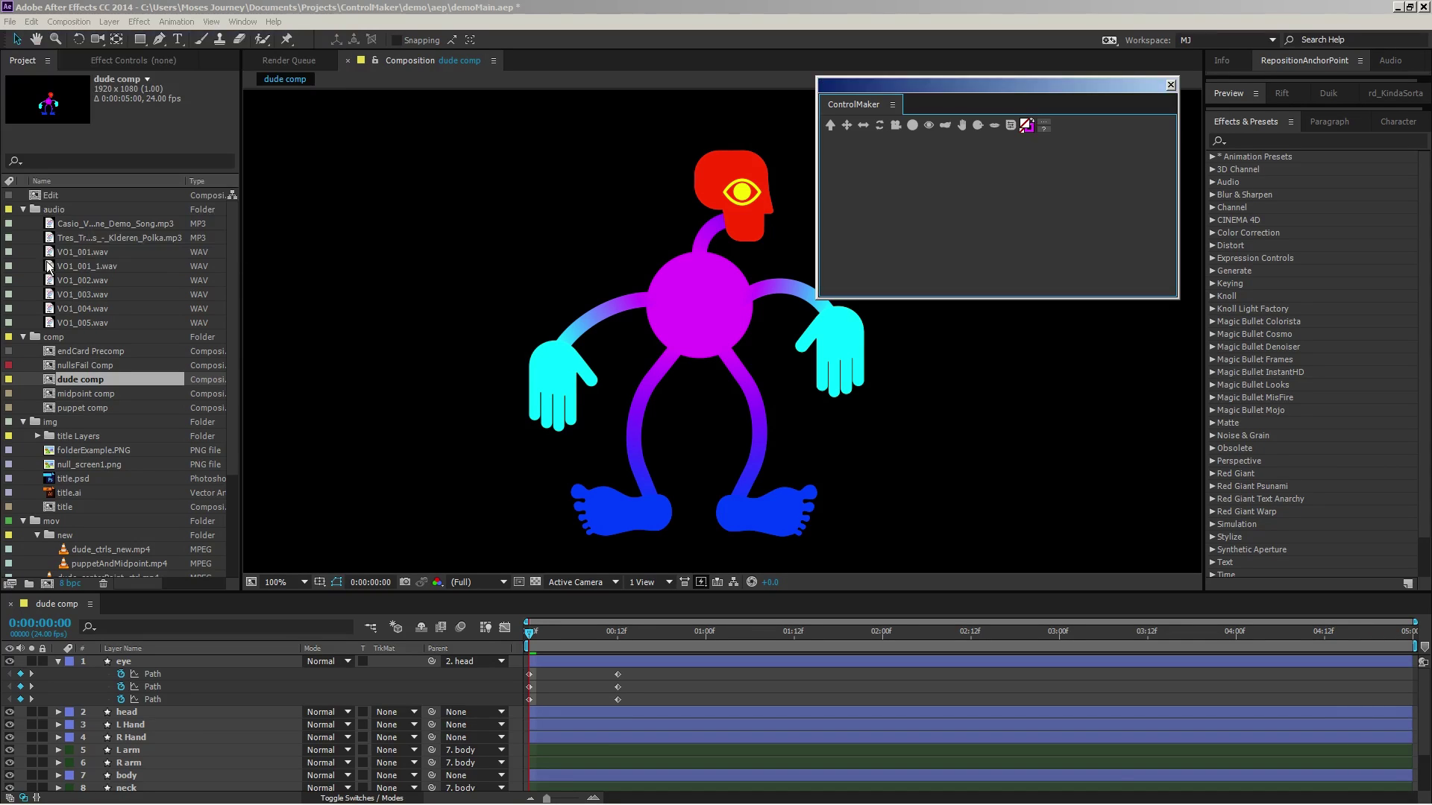
- Create L Hand CTRL 1 for the L Hand, parent the hand to it, and test-drag it
click(841, 373)
click(855, 129)
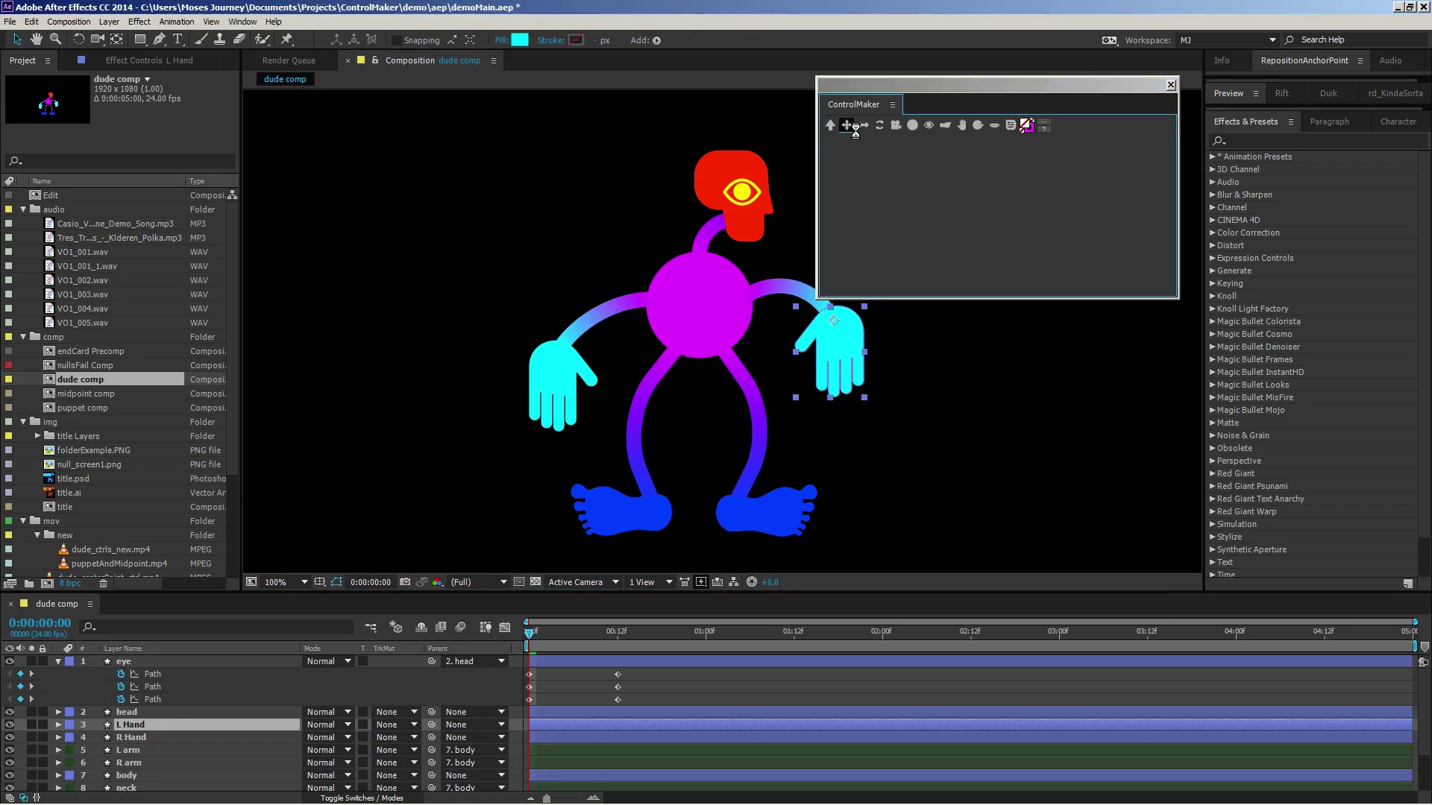
click(833, 365)
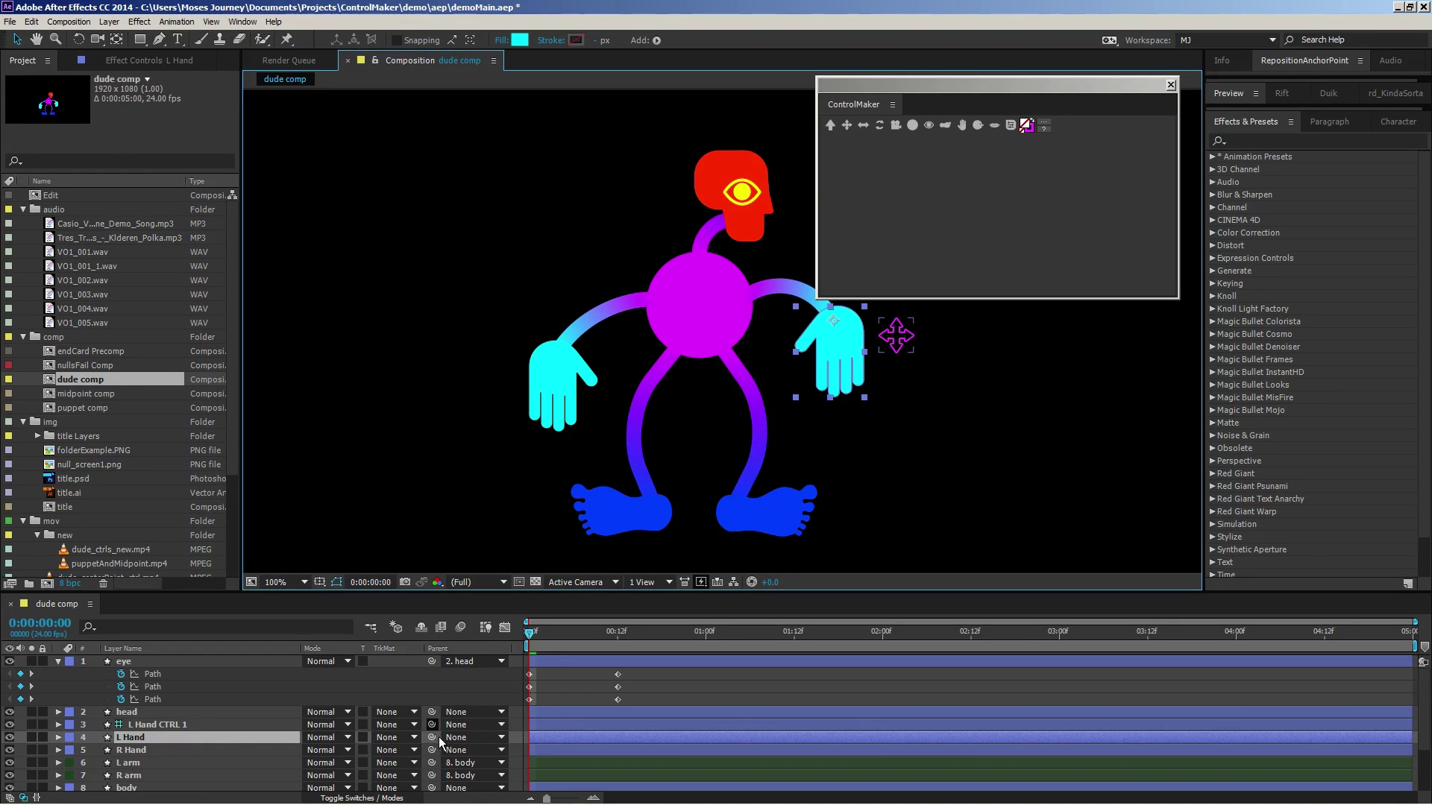
drag(432, 737, 261, 734)
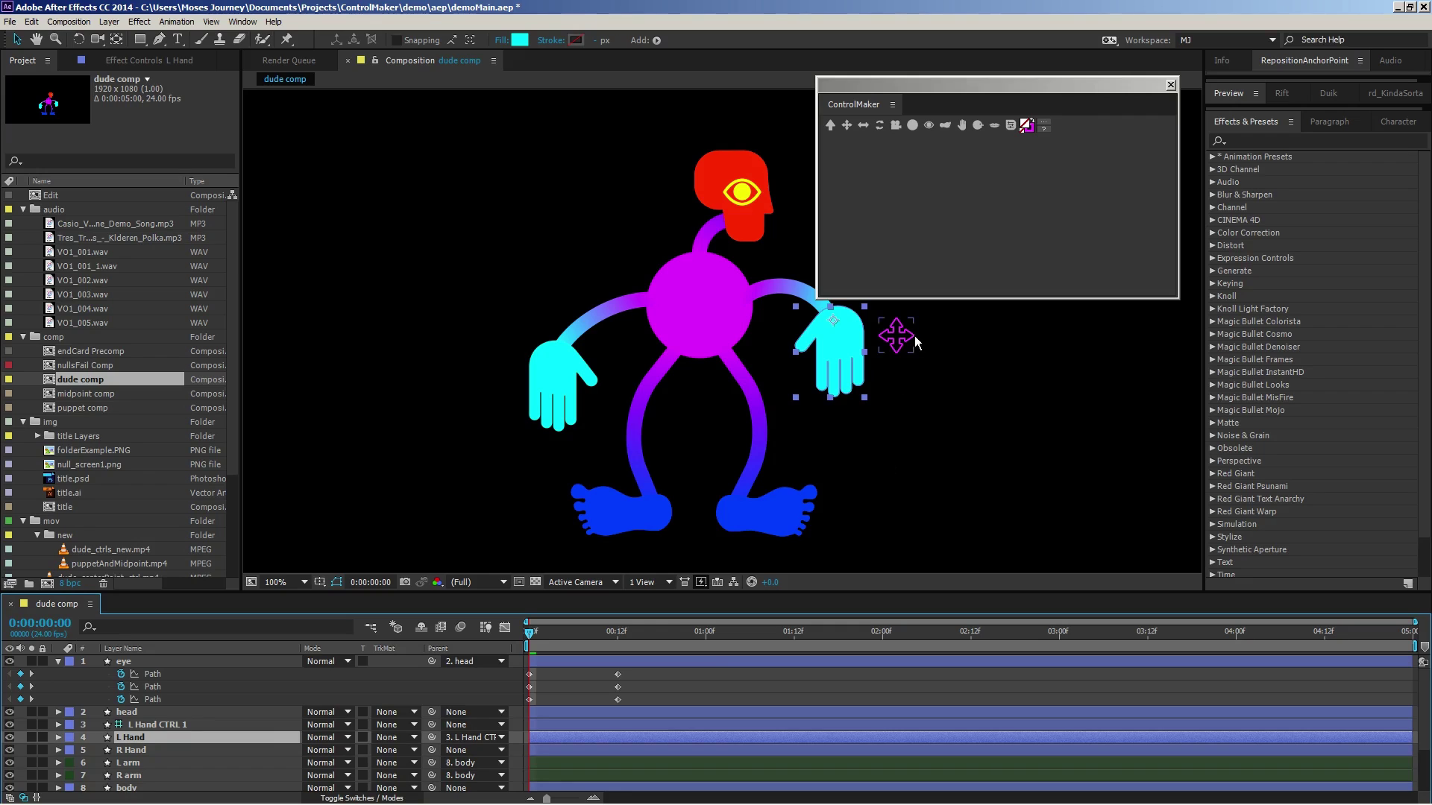
drag(899, 337, 904, 375)
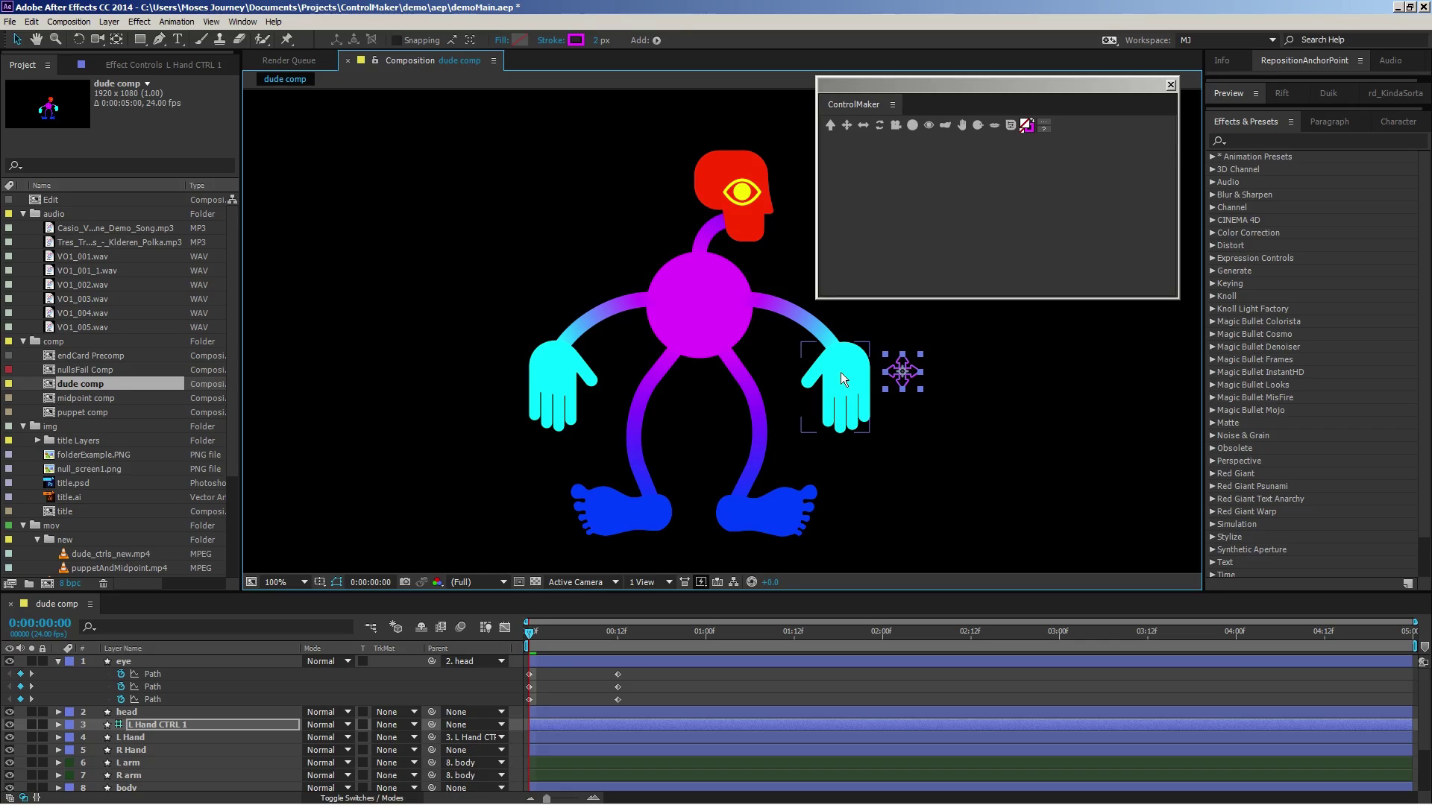
drag(903, 382, 868, 427)
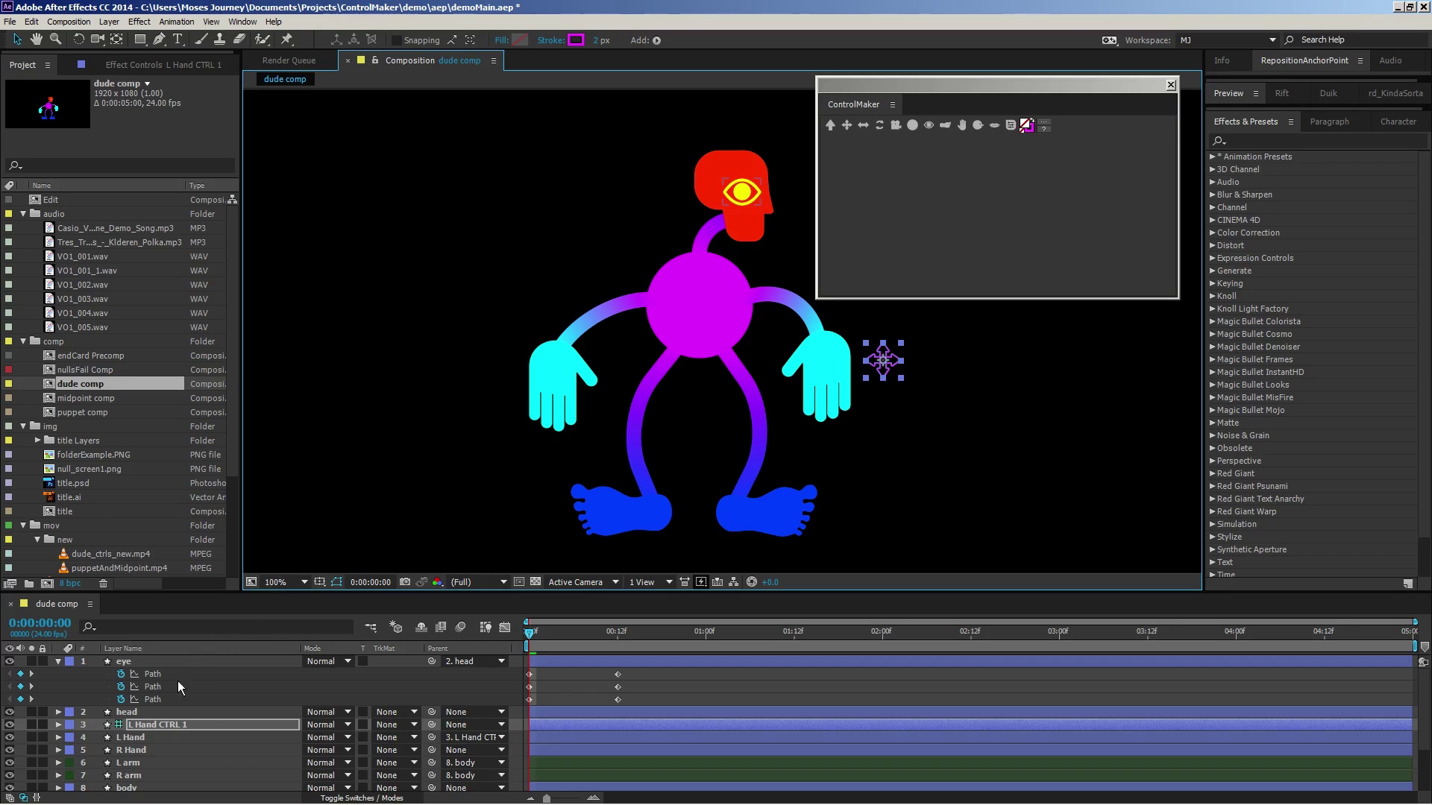
- Create eye CTRL 1 beside the head and dock the ControlMaker panel next to the composition
click(162, 668)
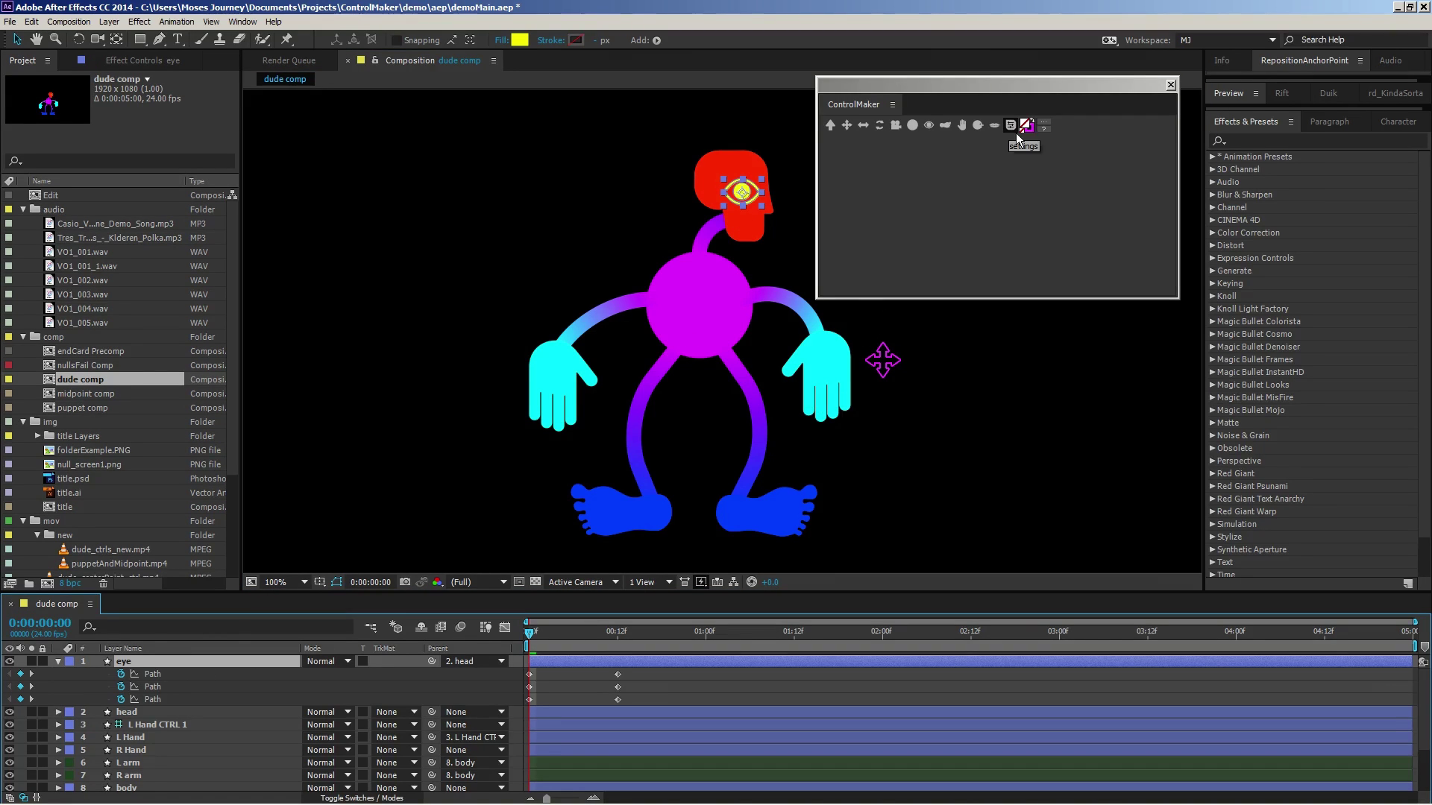
click(938, 134)
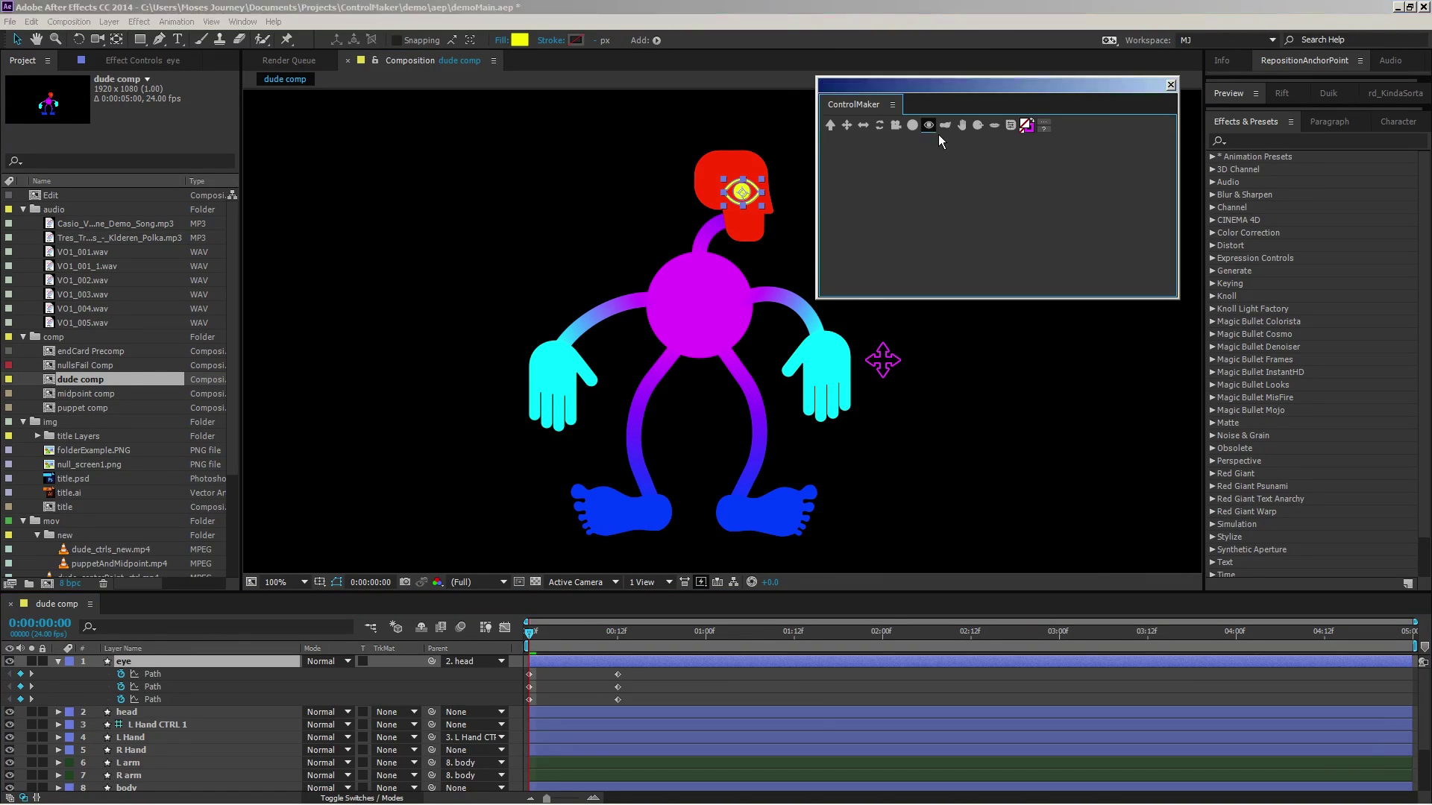
drag(776, 204, 803, 196)
drag(920, 91, 990, 122)
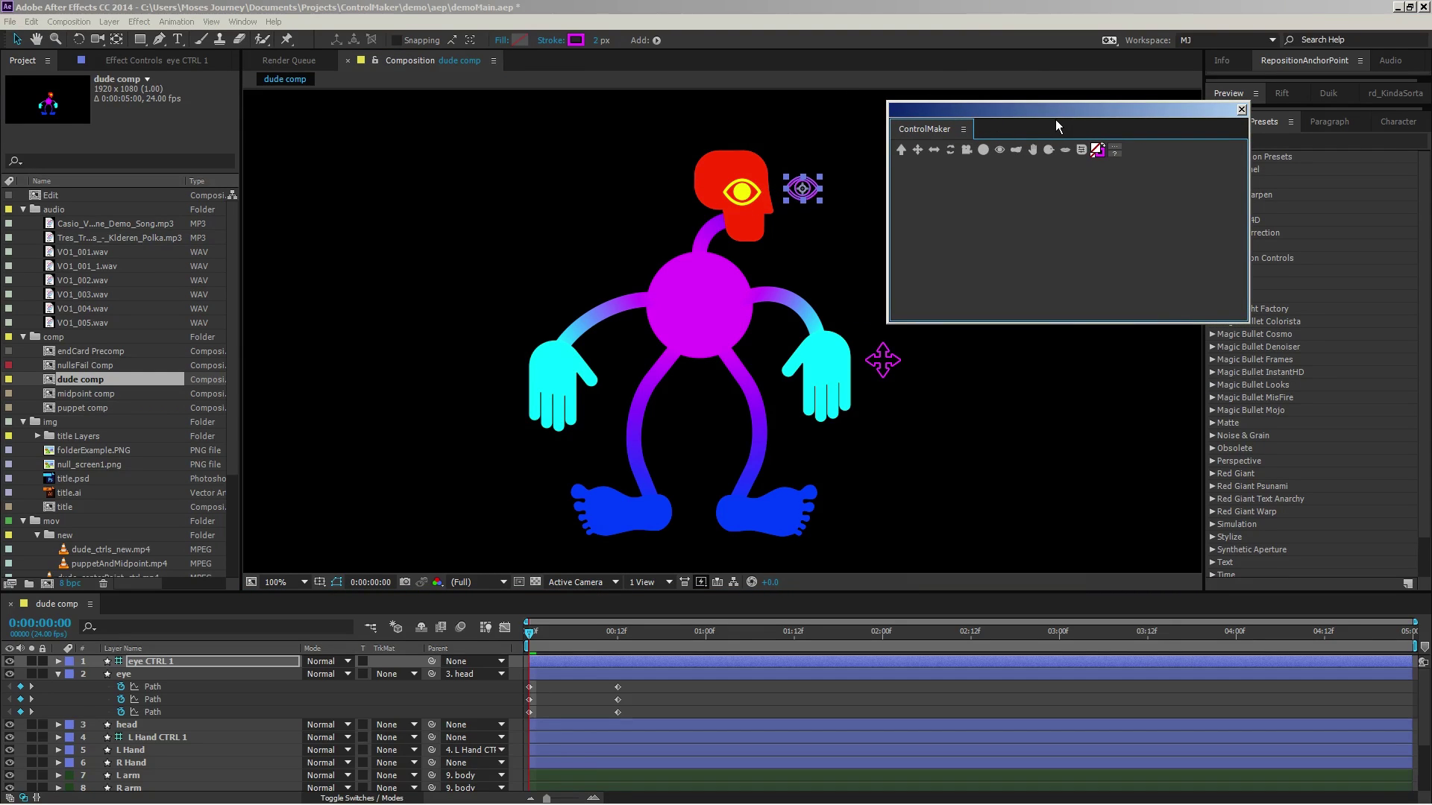
drag(935, 133, 1202, 118)
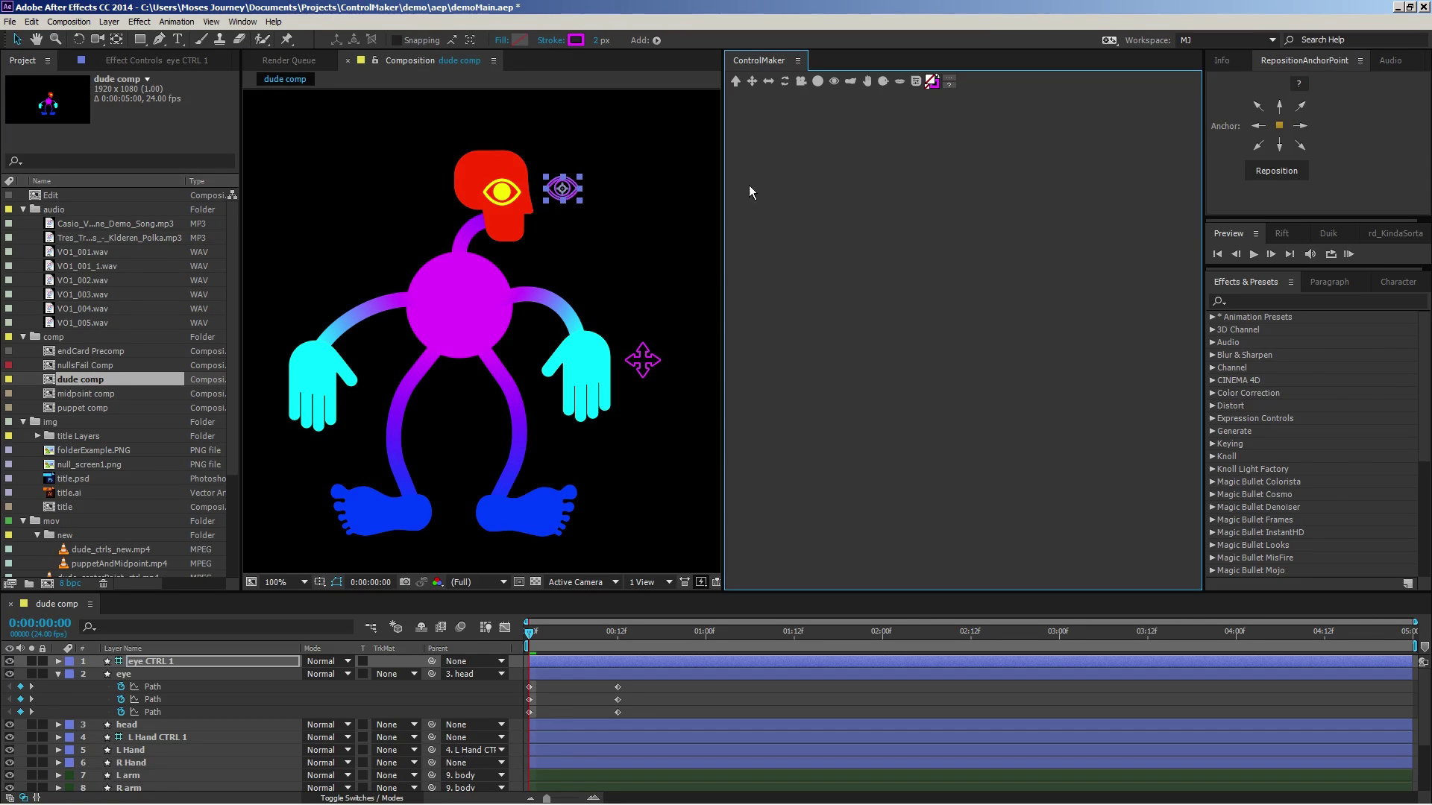
- Apply a Slider Control effect to eye CTRL 1
drag(724, 191, 1184, 192)
click(1255, 302)
text(slider)
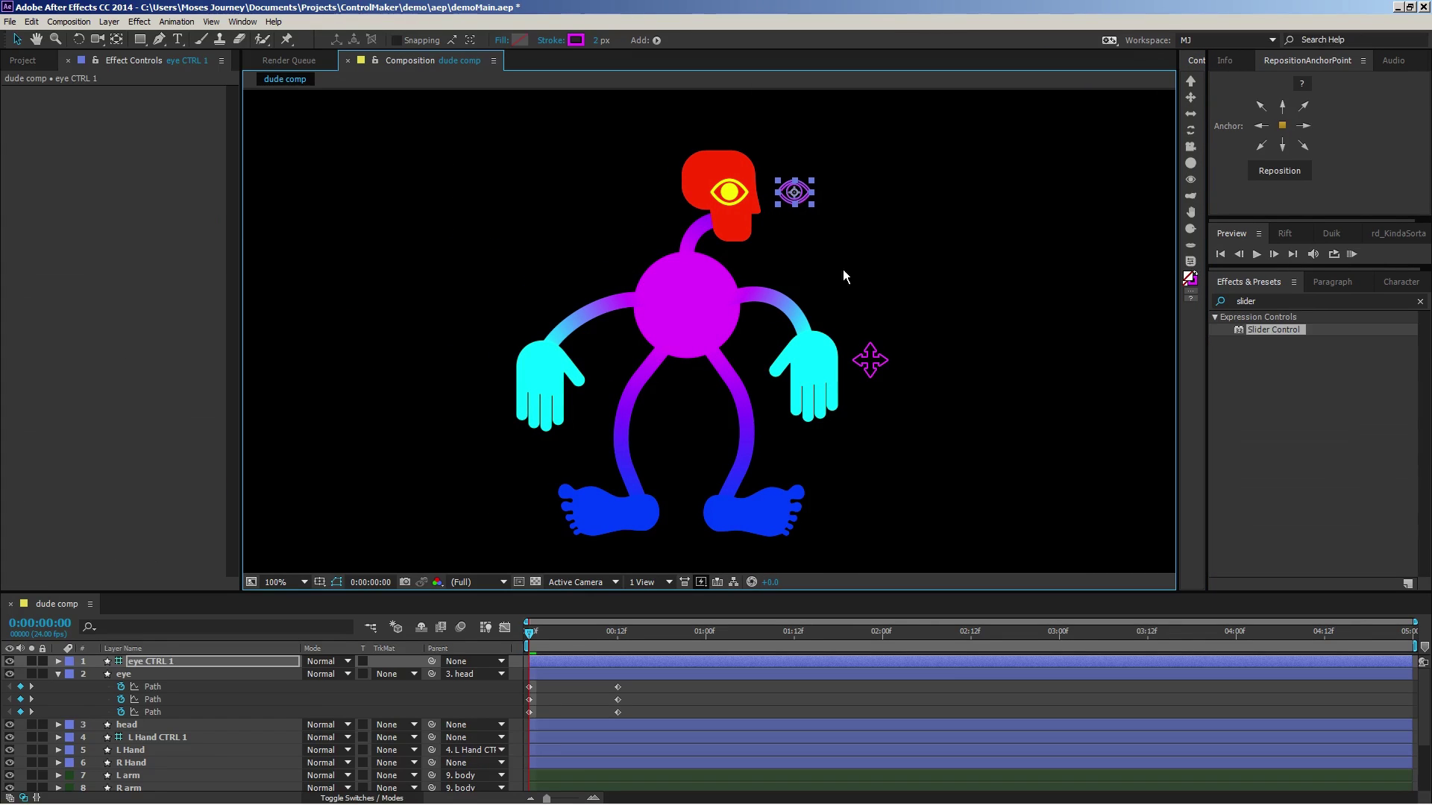
double_click(1296, 336)
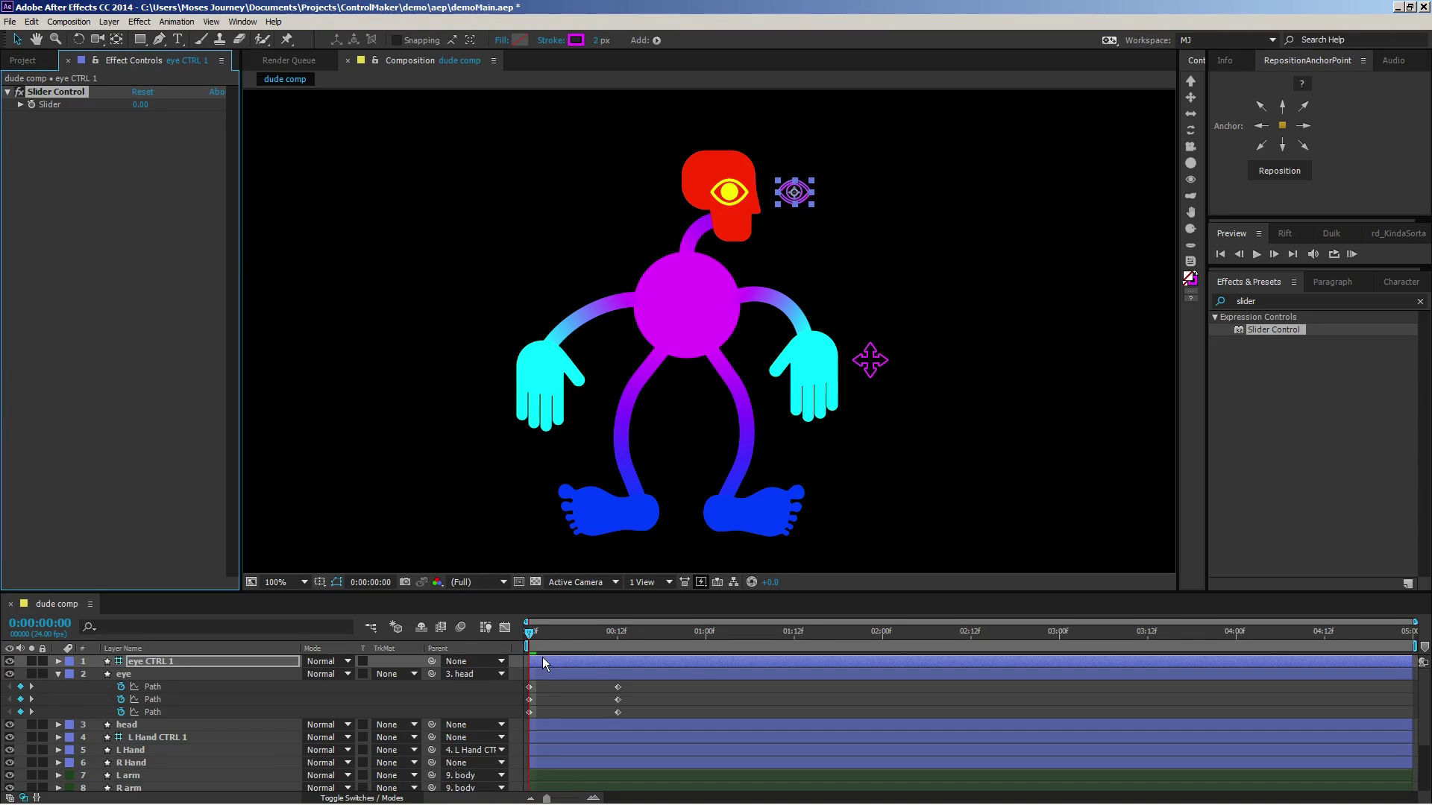
- Preview the eye closing, then rename the Slider Control effect to 'Blink'
mouse_move(531, 644)
mouse_down()
mouse_move(647, 643)
mouse_move(507, 621)
mouse_move(682, 626)
mouse_move(504, 604)
mouse_move(522, 622)
mouse_up()
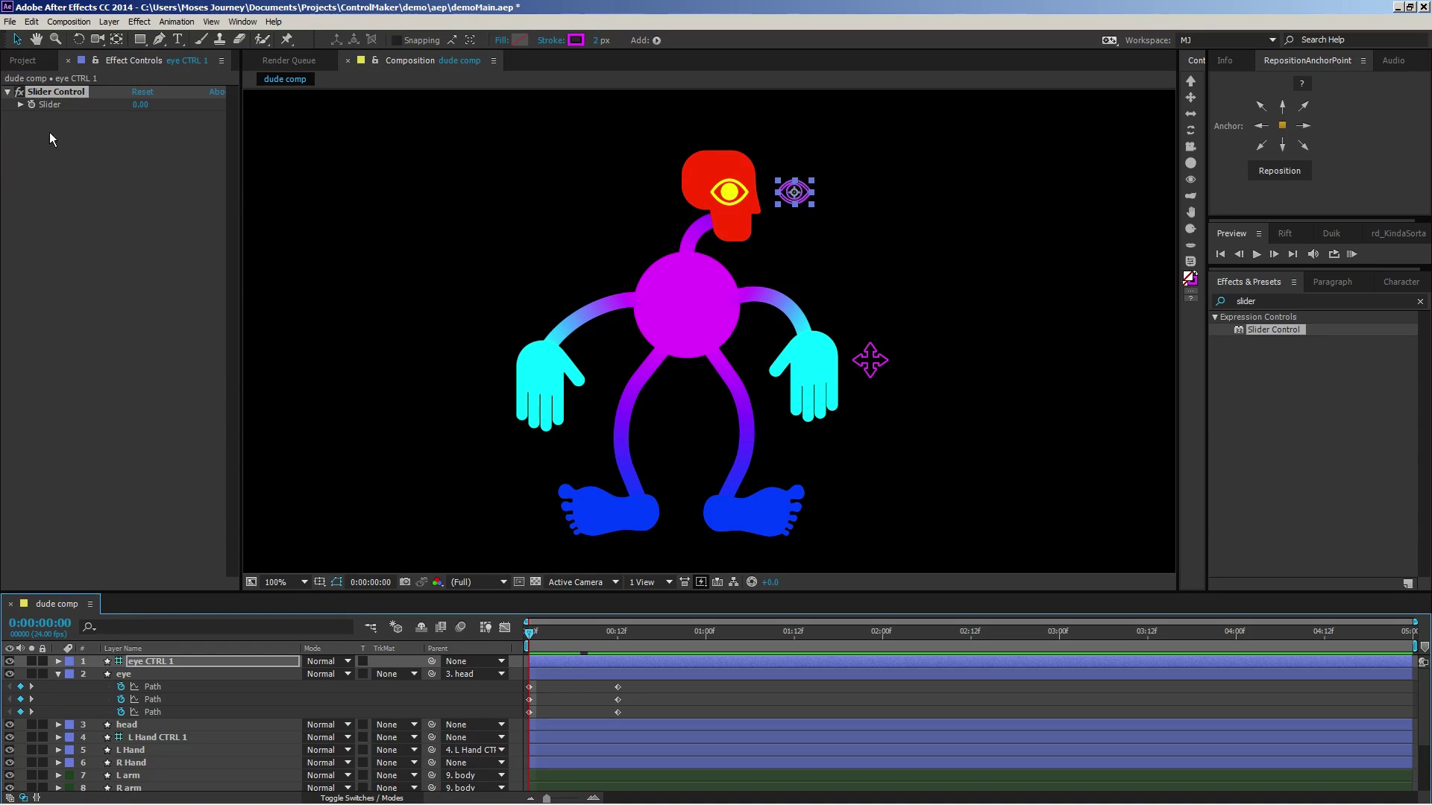
click(52, 101)
key(Return)
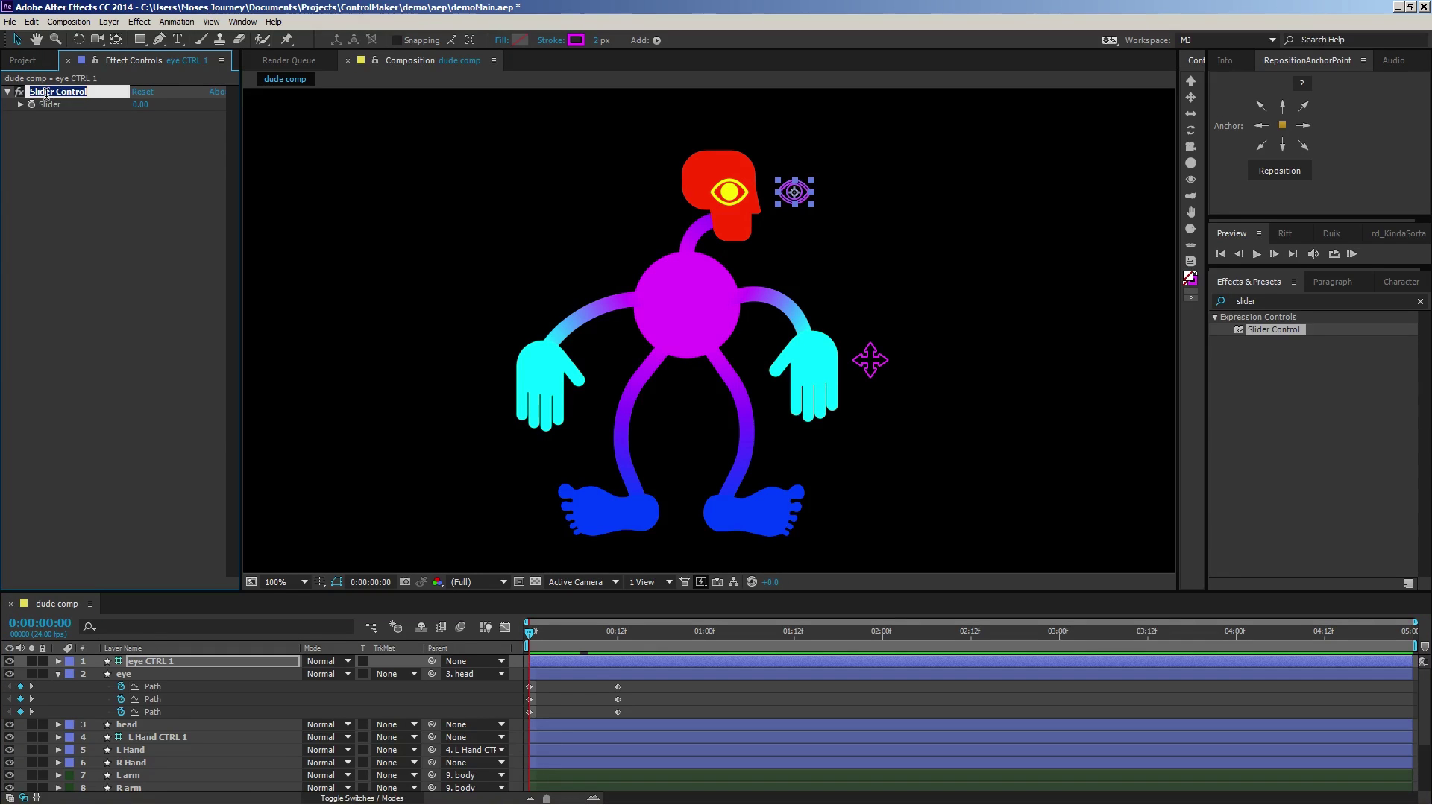
text(Blink)
key(Return)
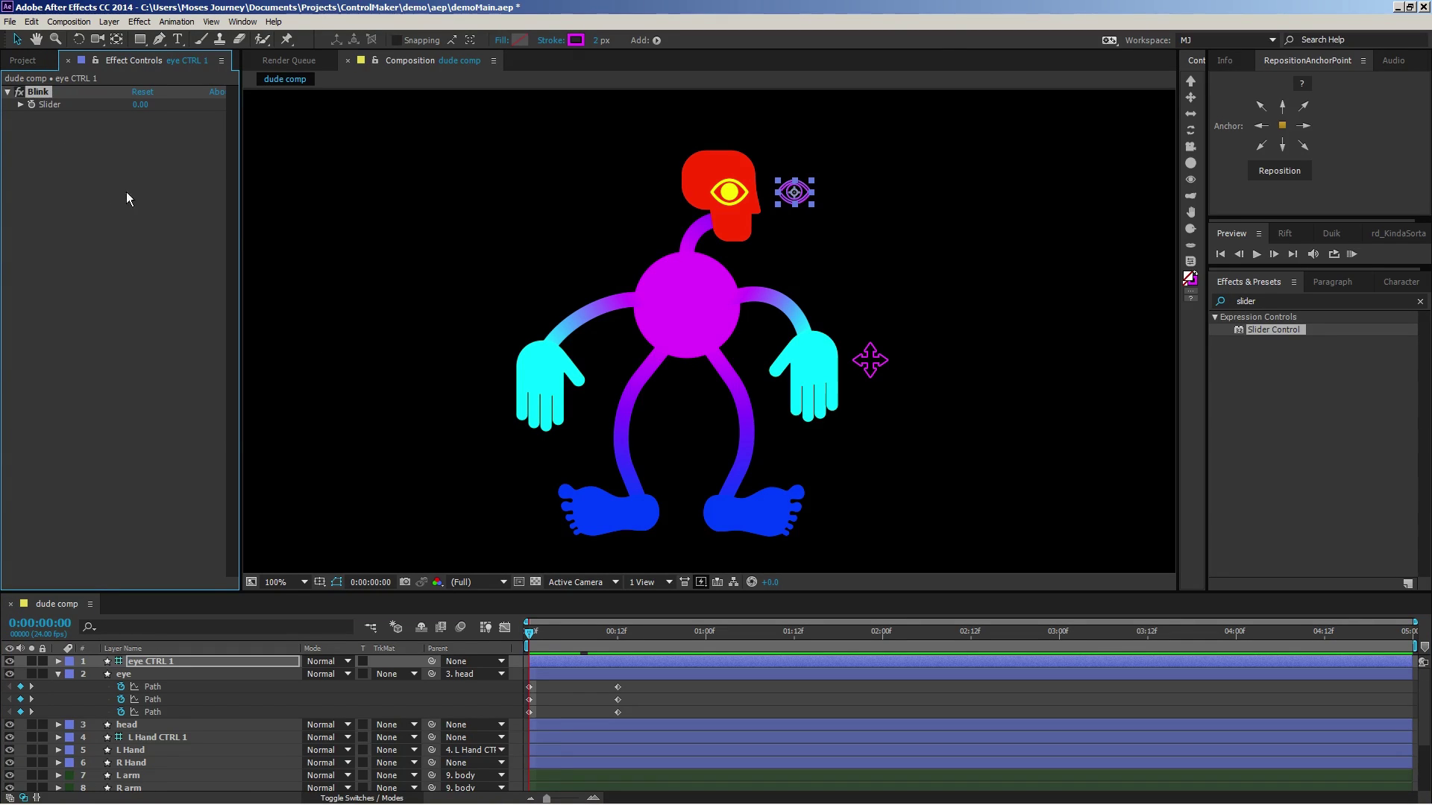
- Paste the Blink-driven valueAtTime expression into each of the eye layer's three Path properties
alt+click(129, 699)
text(valueAtTime(linear(thisComp.layer("eye CTRL 1").effect("Blink")("Slider"),0,100,key(1).time,key(numKeys).time)))
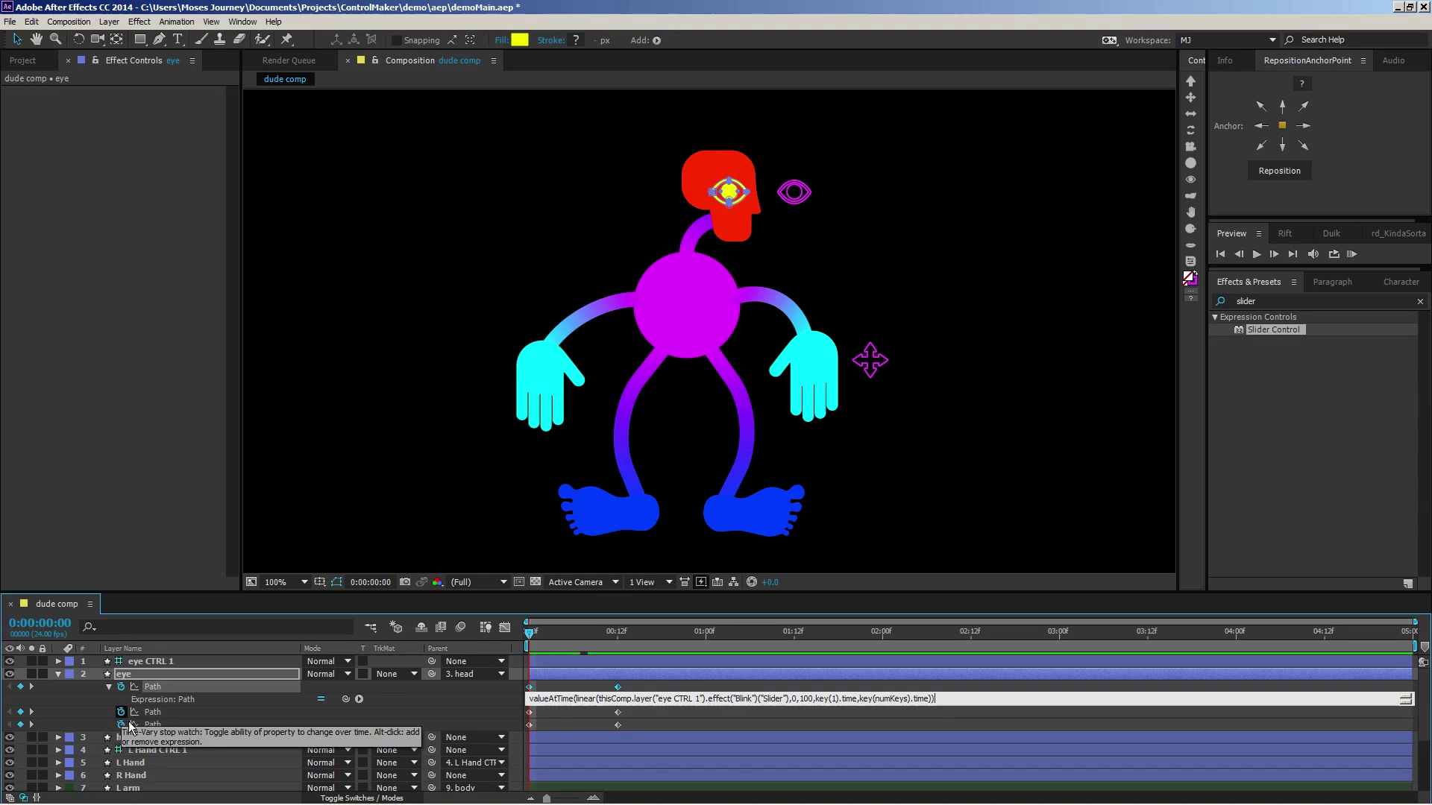
alt+click(128, 723)
text(valueAtTime(linear(thisComp.layer("eye CTRL 1").effect("Blink")("Slider"),0,100,key(1).time,key(numKeys).time)))
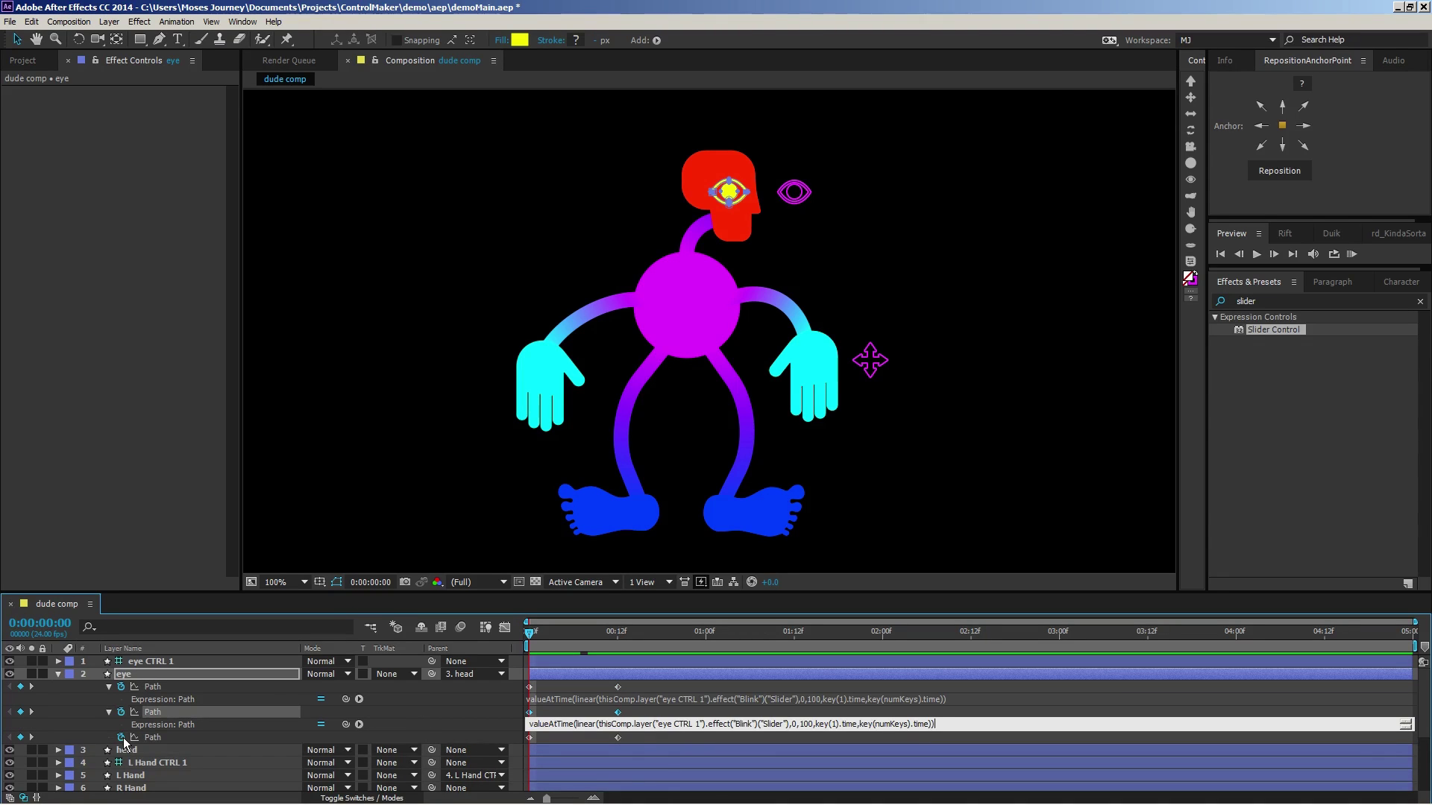
alt+click(127, 741)
text(valueAtTime(linear(thisComp.layer("eye CTRL 1").effect("Blink")("Slider"),0,100,key(1).time,key(numKeys).time)))
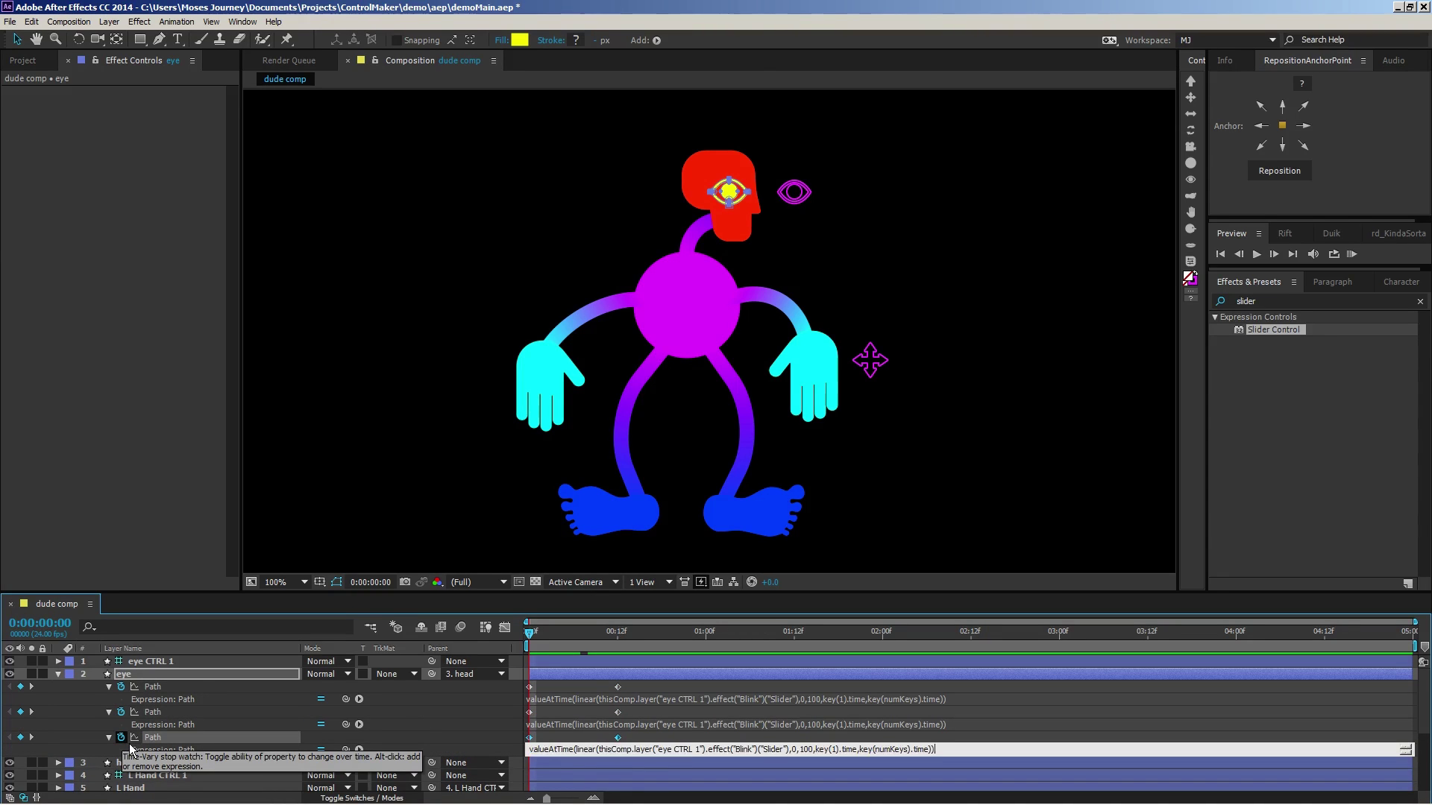
key(KP_Enter)
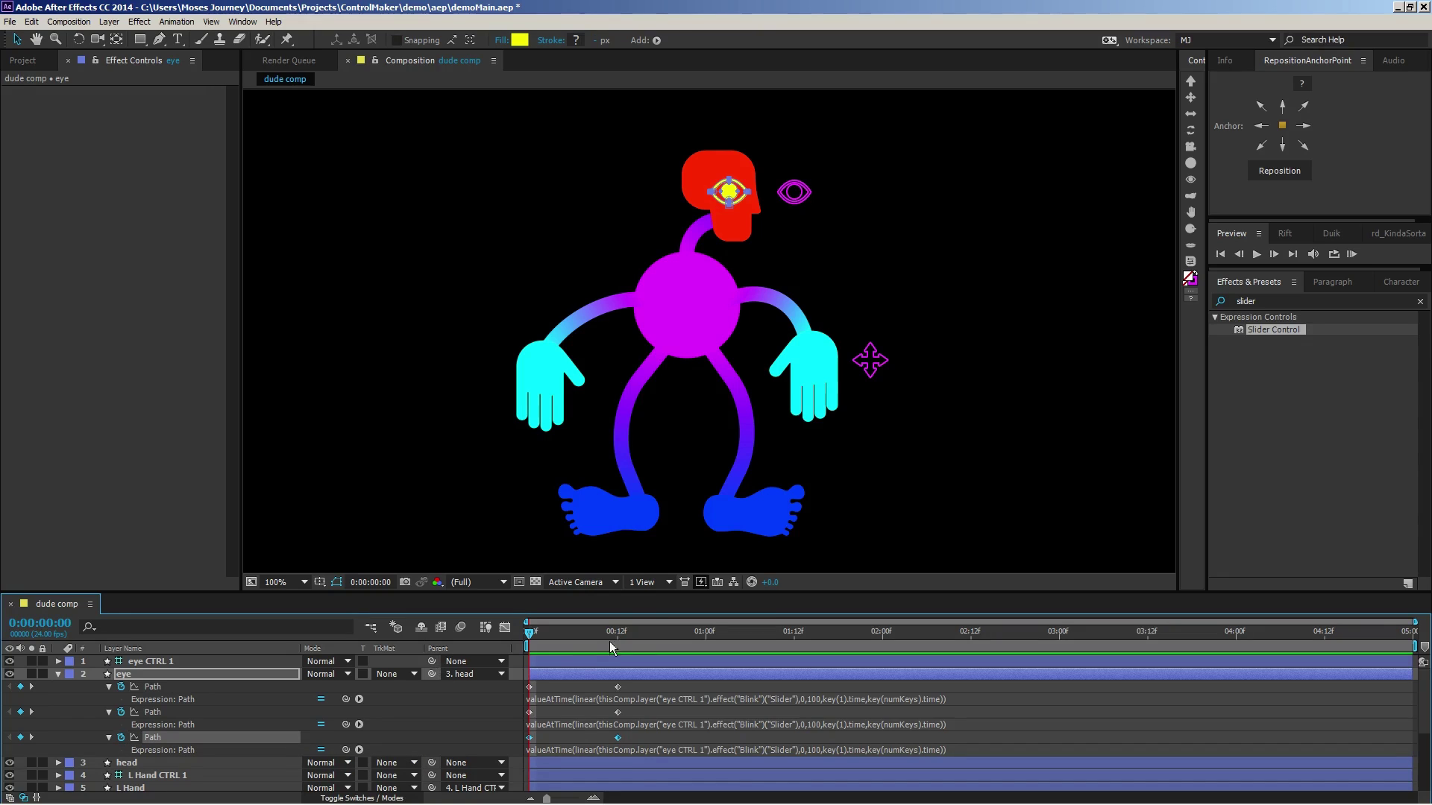
click(755, 206)
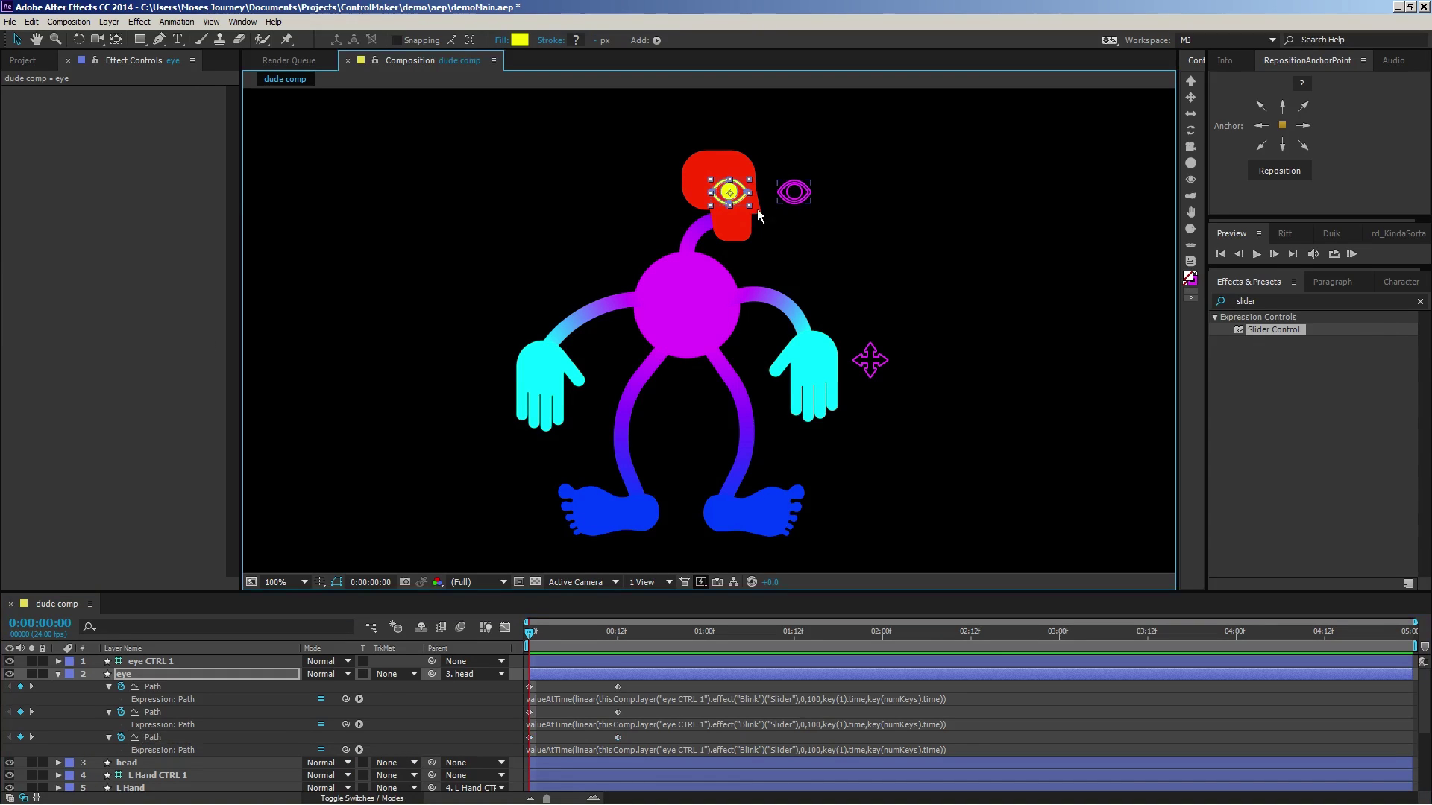
- Scrub the Blink slider on eye CTRL 1 to 53 to half-close the eye
click(808, 197)
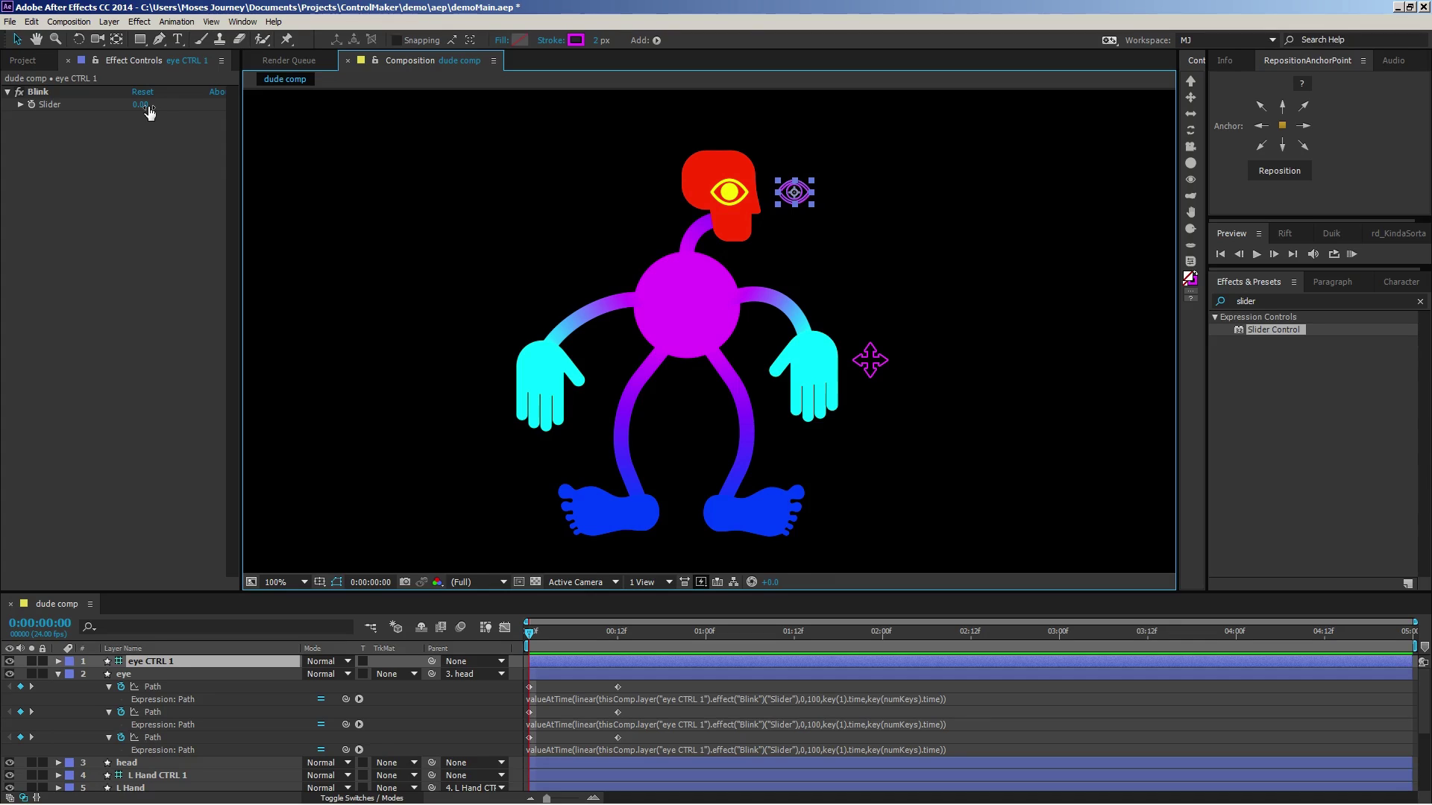
drag(146, 106, 184, 106)
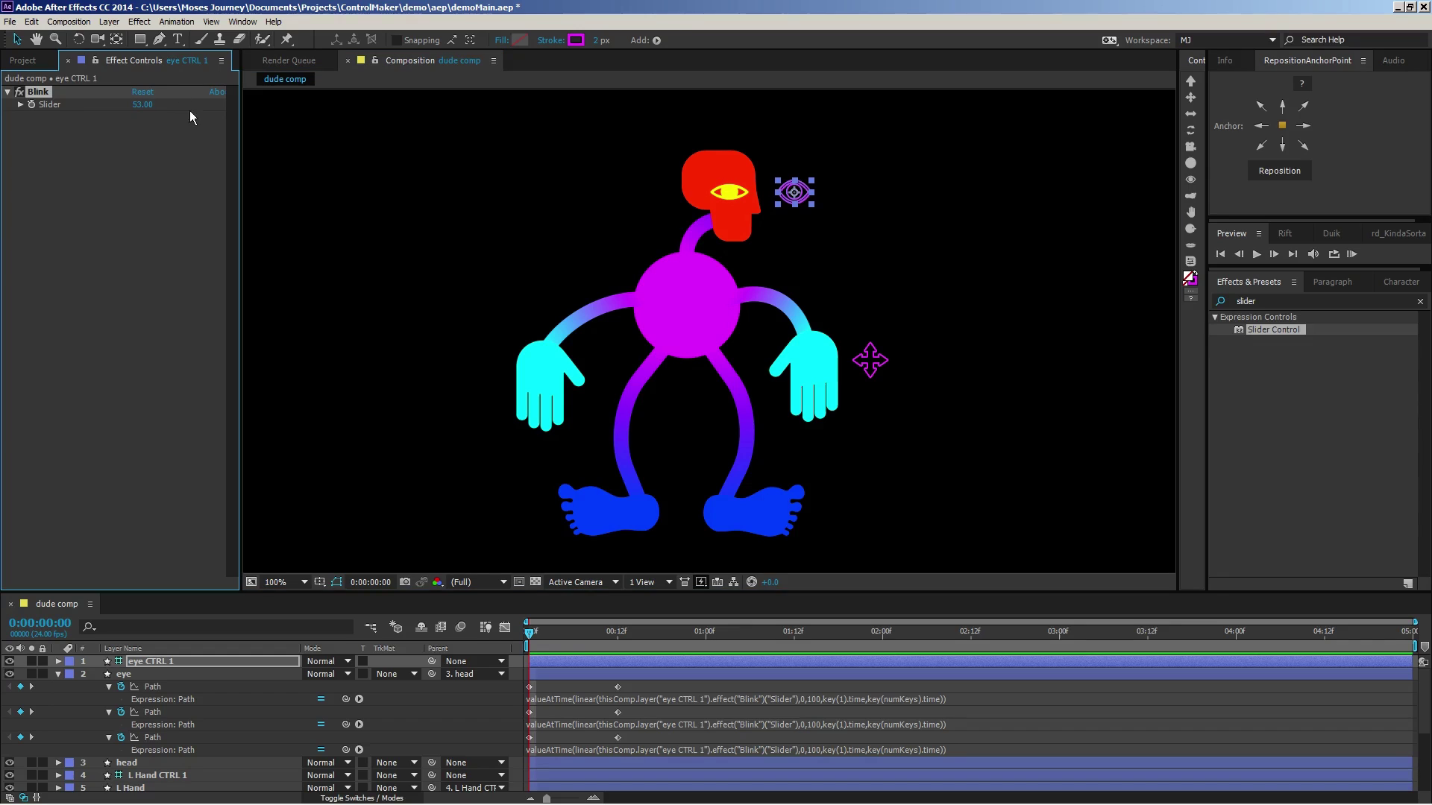
click(839, 167)
click(795, 193)
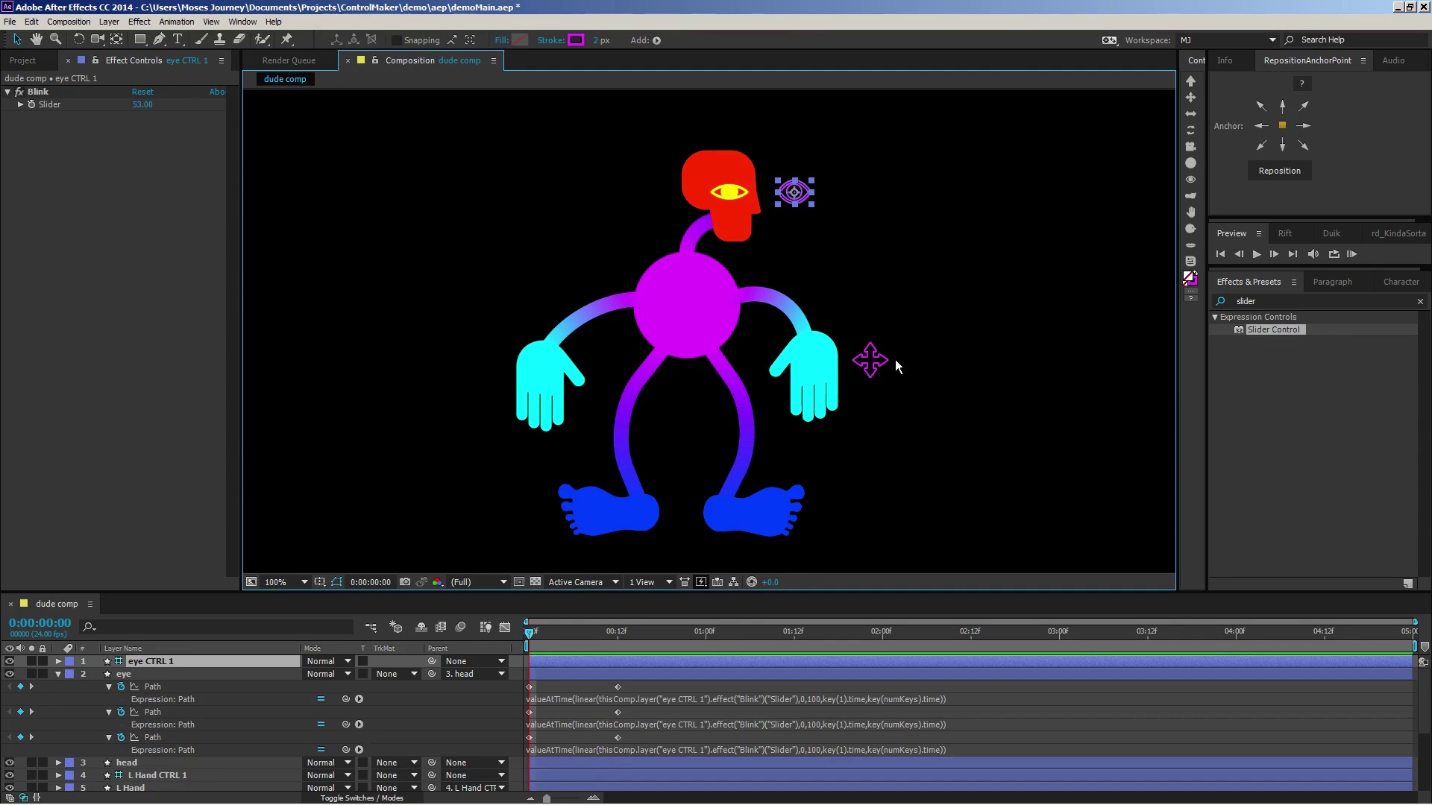
- Drag L Hand CTRL 1 right so the hand follows, then collapse the eye layer
drag(871, 365, 895, 366)
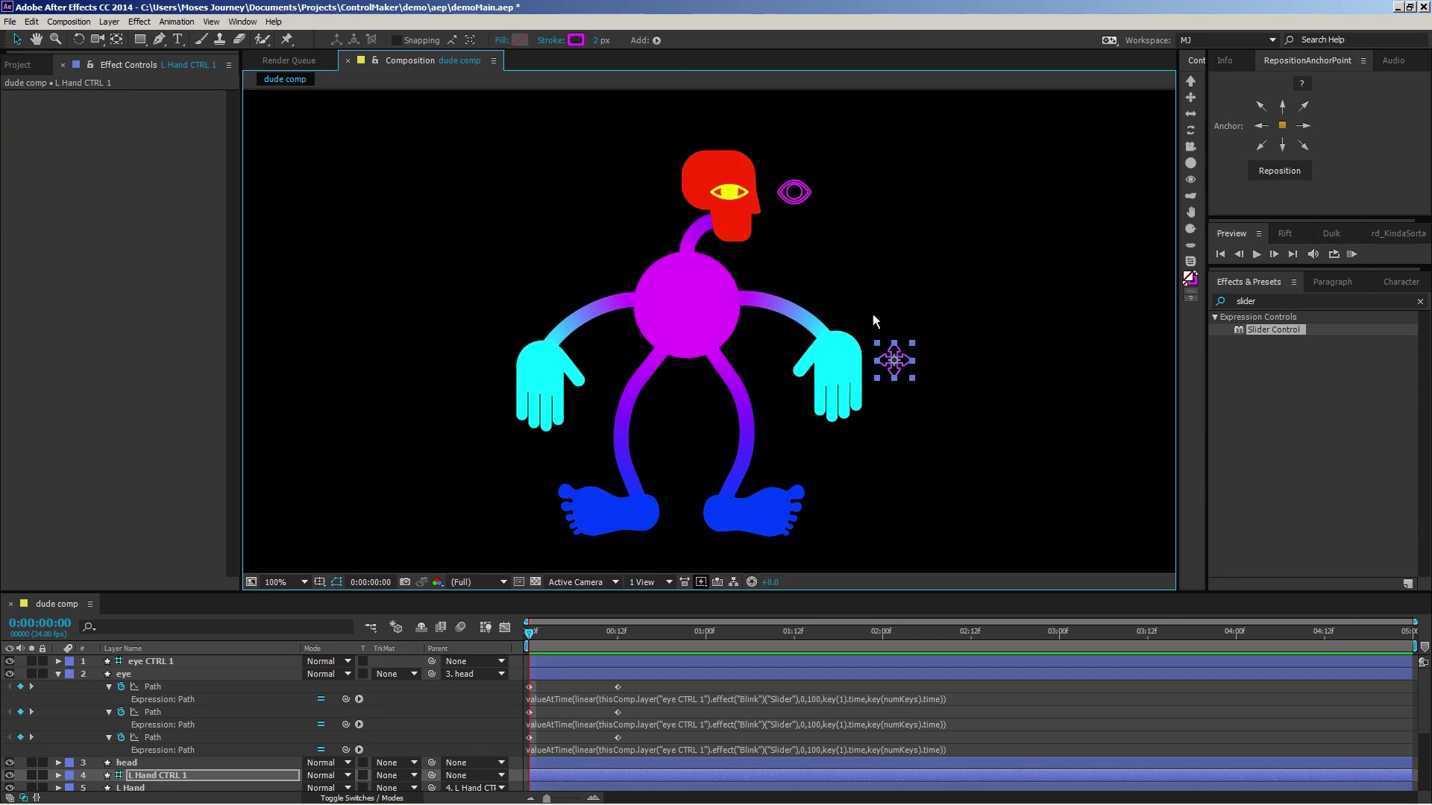
click(926, 195)
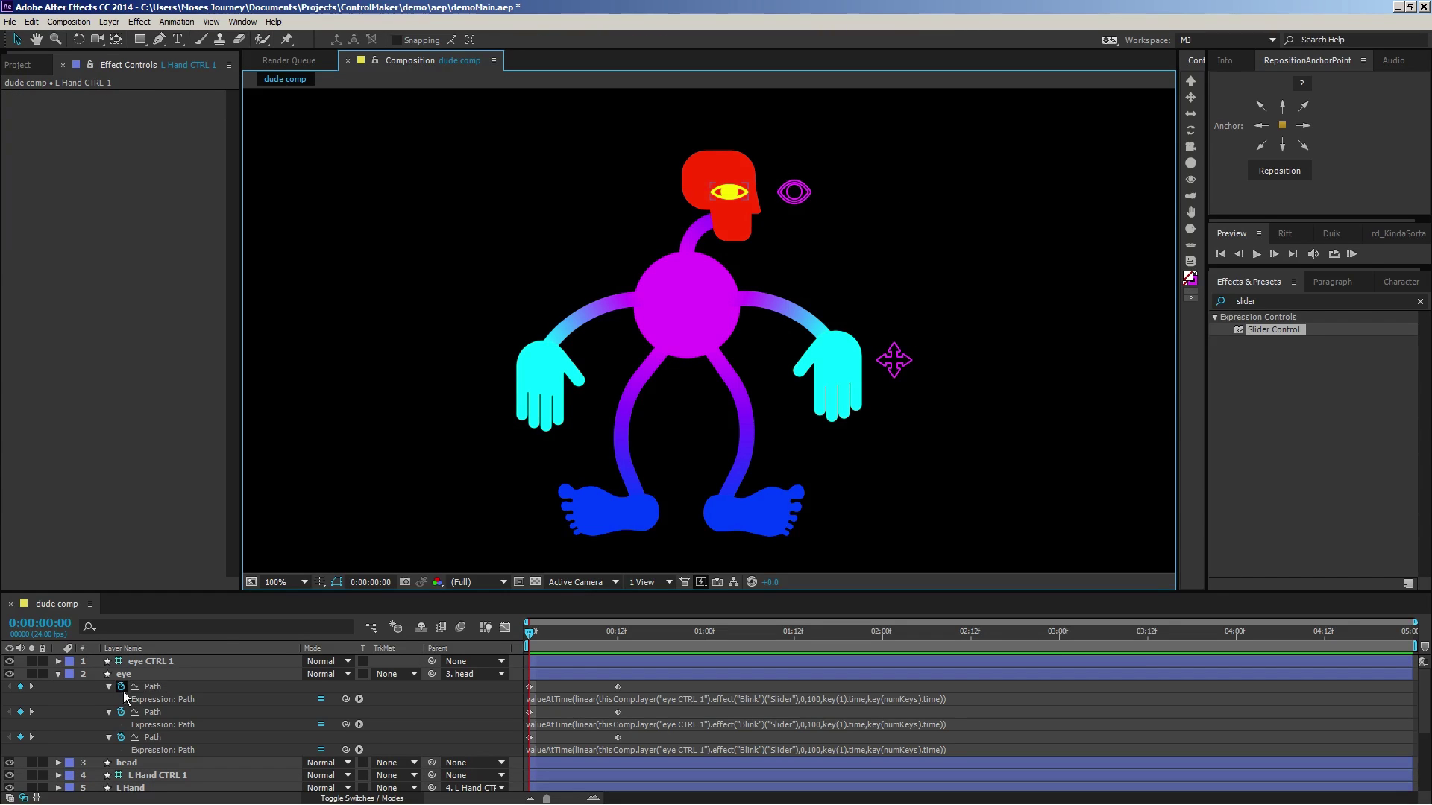
click(59, 675)
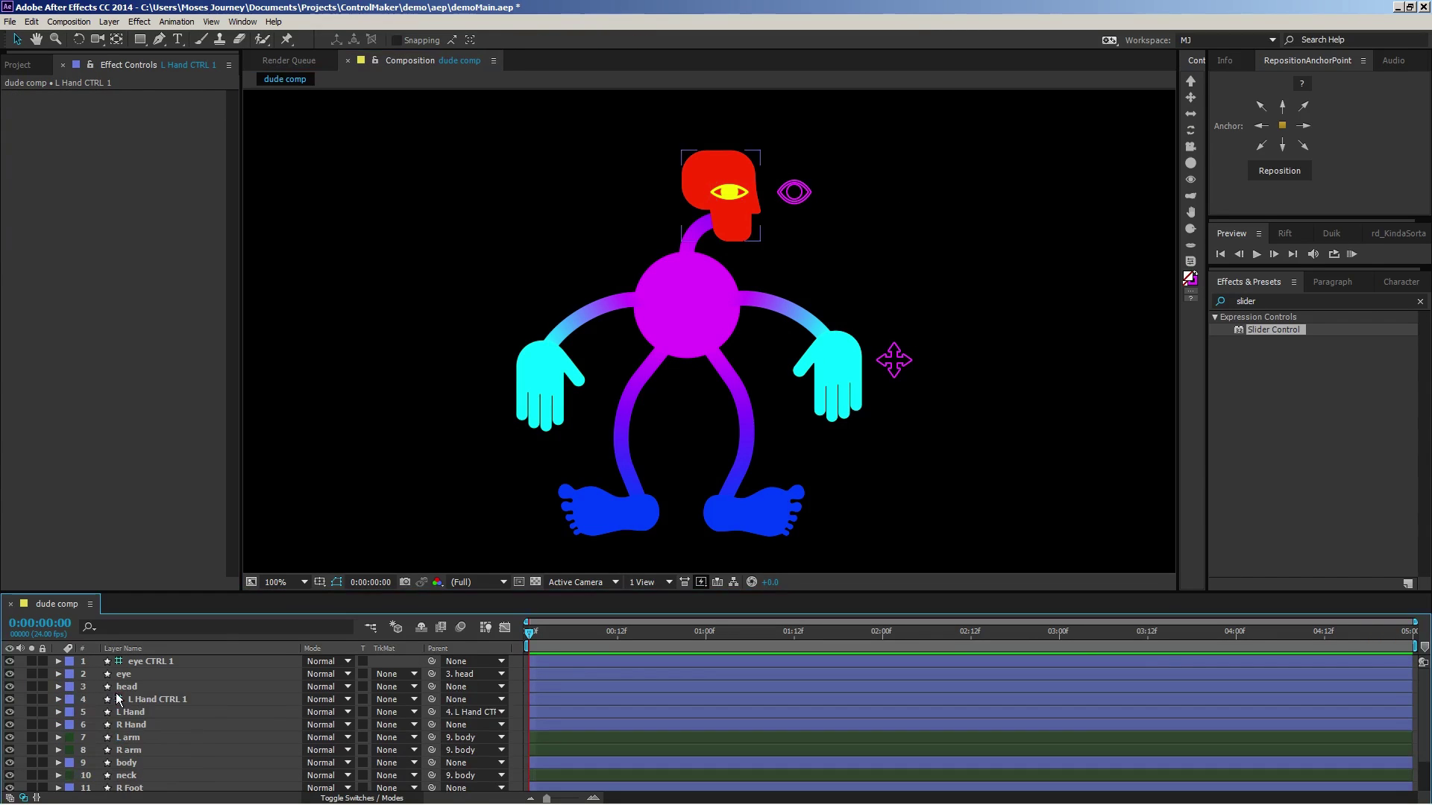
- Create arrowCross controls for the L Hand, body and head layers, then undo them
click(152, 715)
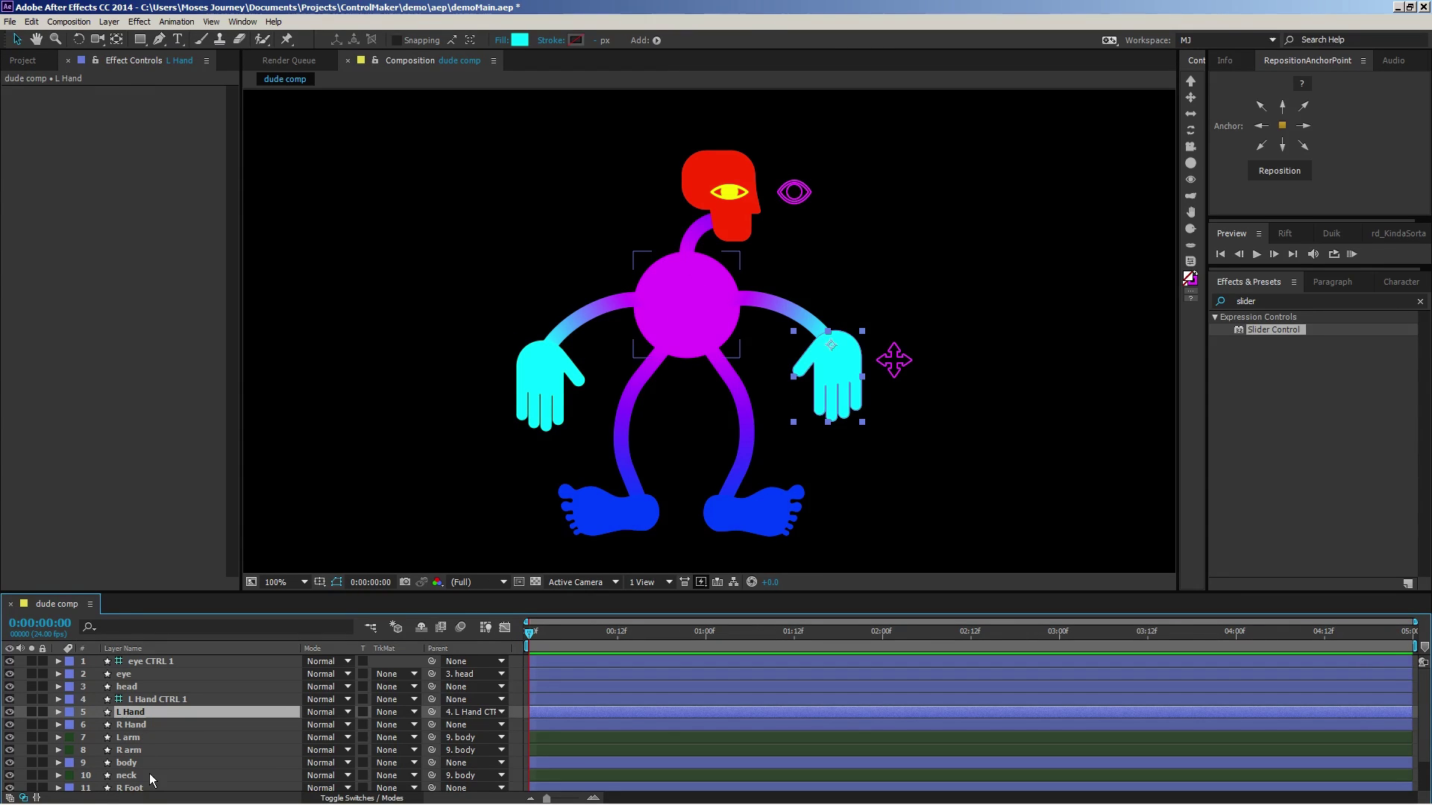
ctrl+click(147, 763)
ctrl+click(145, 687)
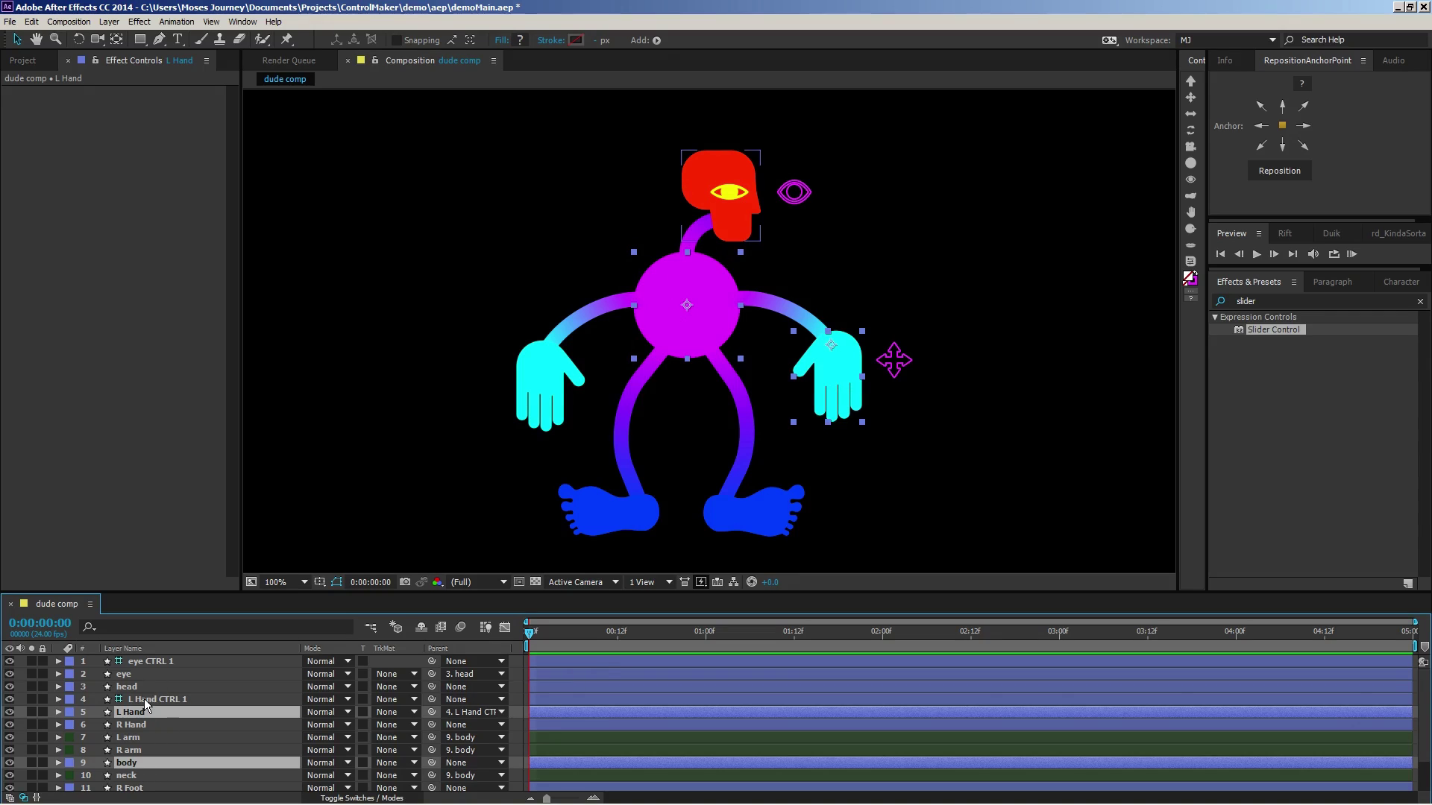
click(1200, 103)
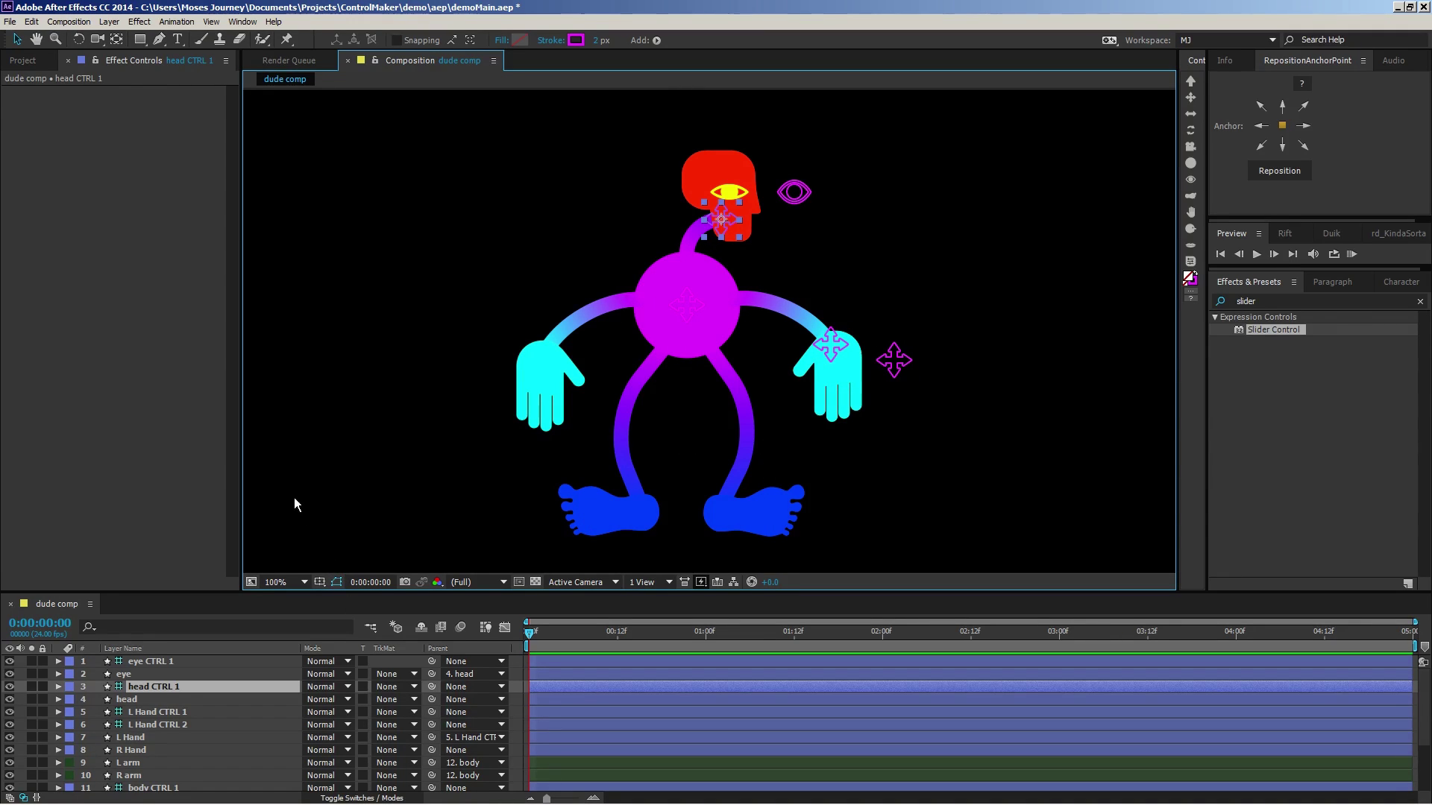
key(ctrl+z)
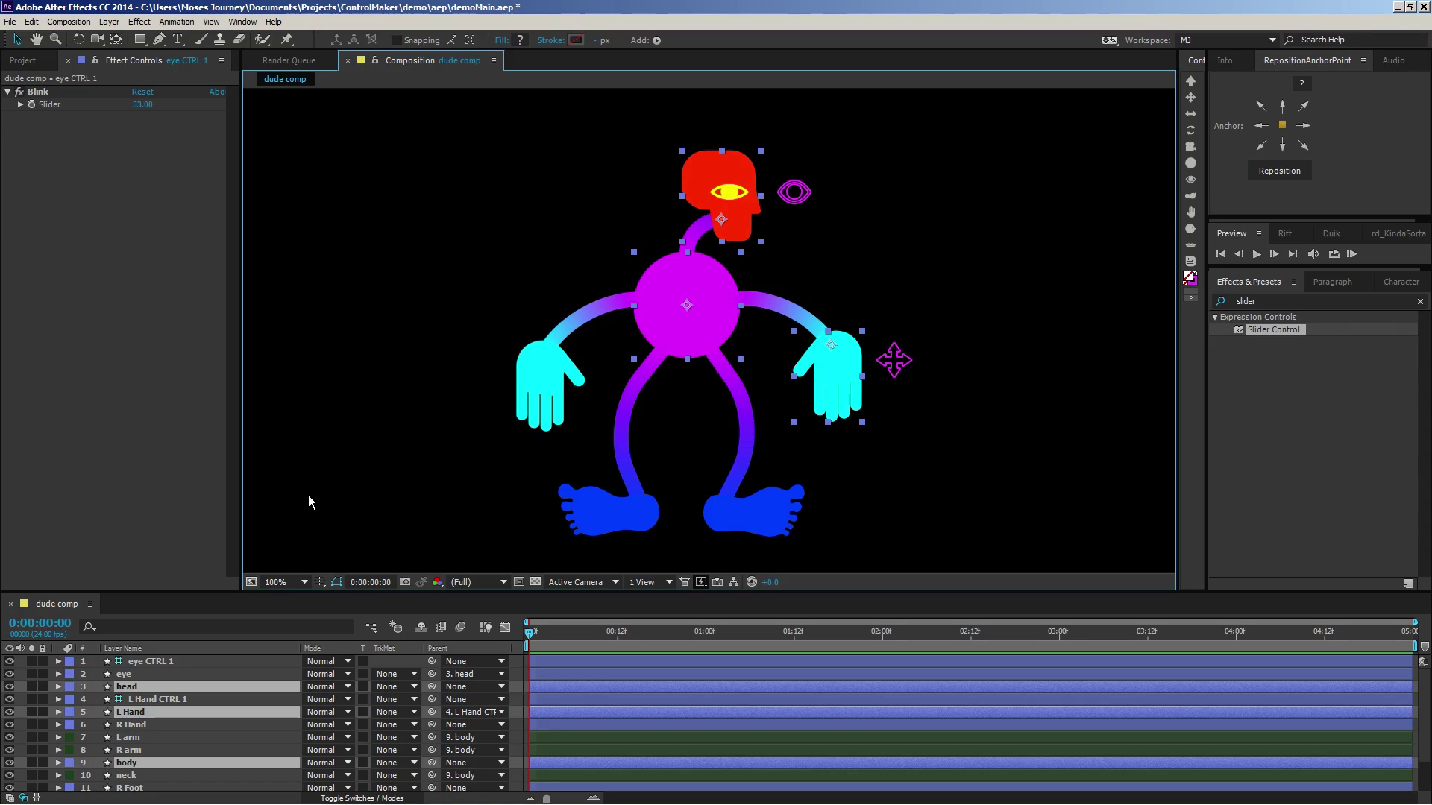
click(472, 374)
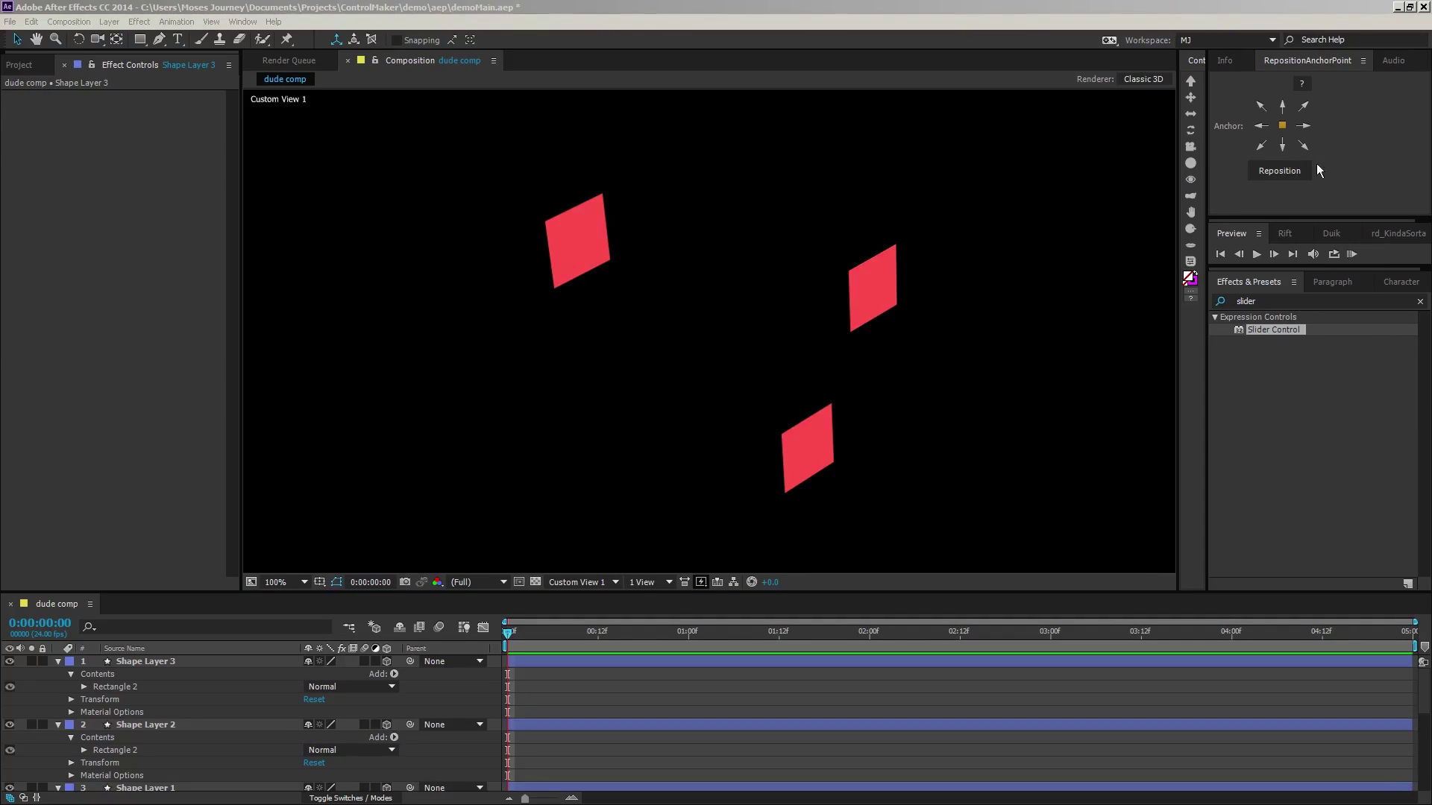
- Add a separate control to each of the three red shape layers
drag(1029, 143, 476, 521)
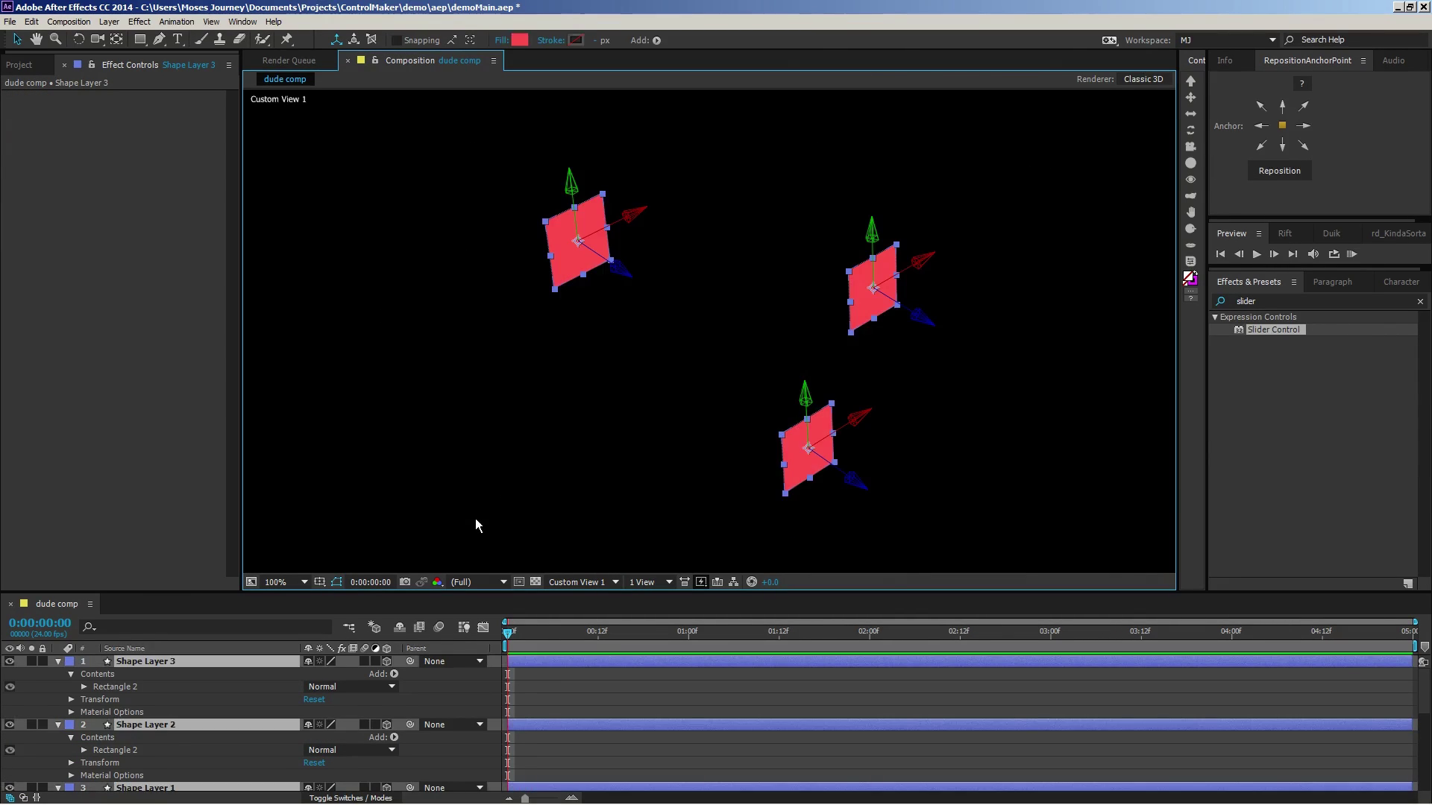
click(1191, 98)
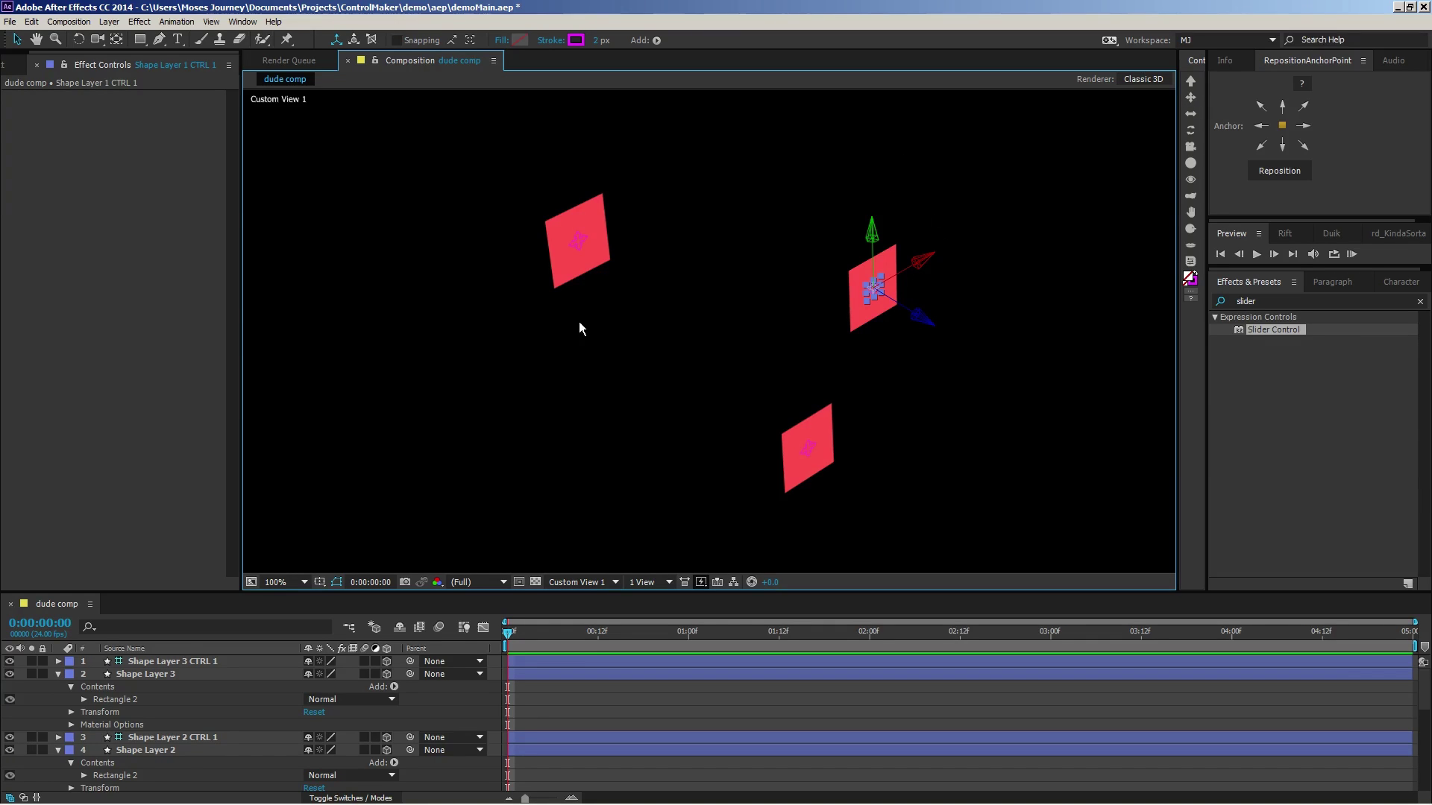
click(668, 377)
- Undo those controls and add one shared midpoint arrowCross CTRL 1 for all three shapes
key(ctrl+a)
key(ctrl+z)
drag(445, 130, 973, 516)
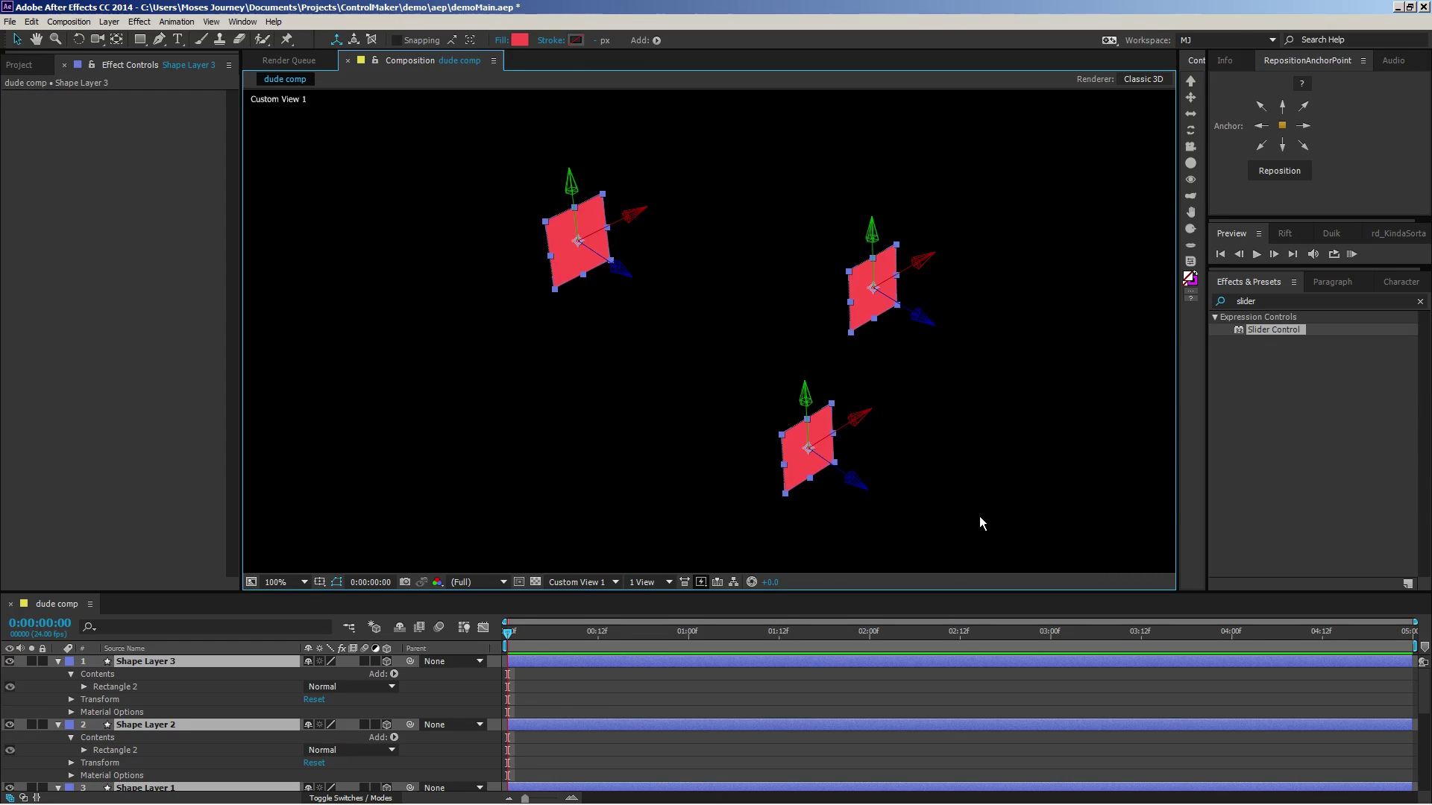
click(1190, 98)
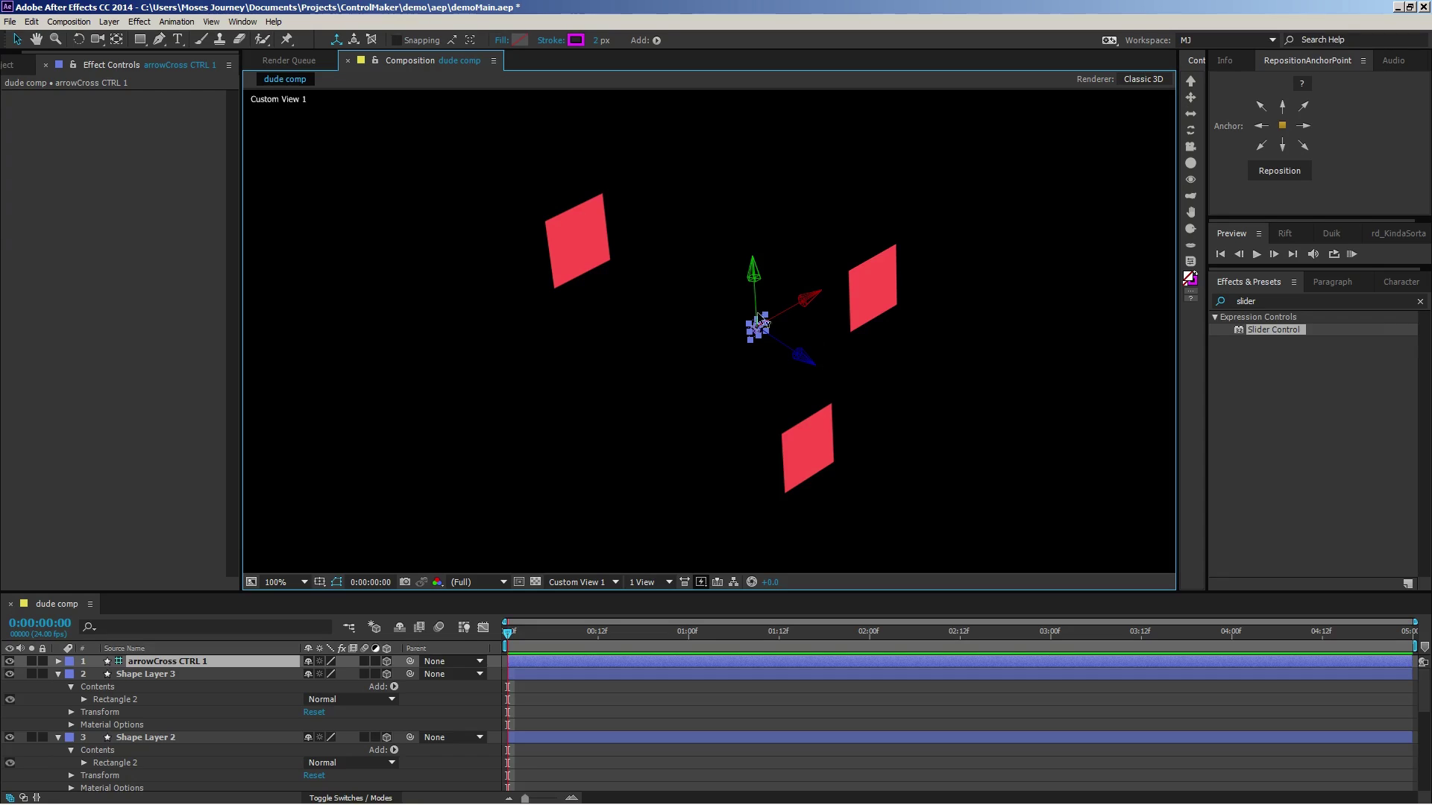
- Parent the three red shape layers to arrowCross CTRL 1
click(275, 675)
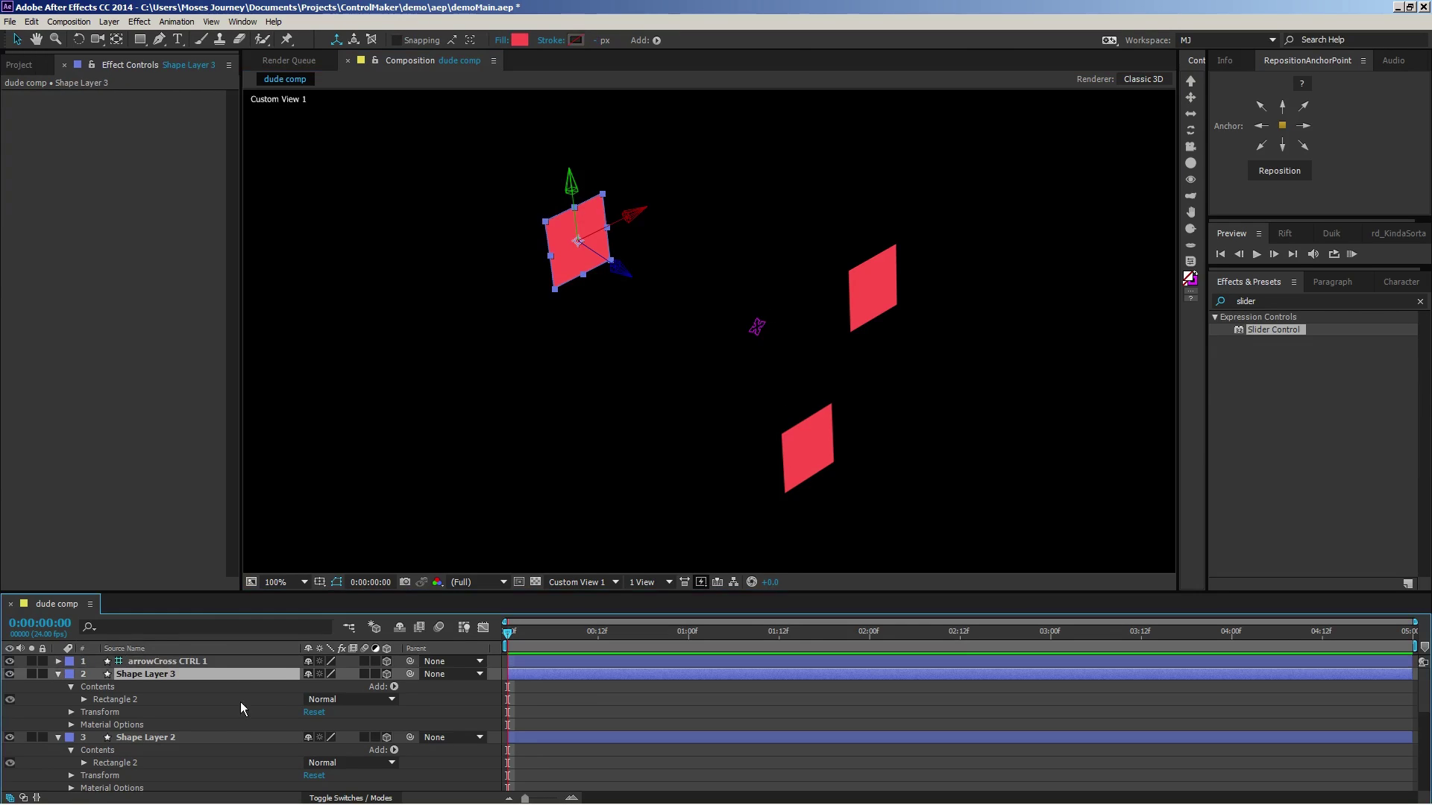
scroll(224, 716, down, 2)
shift+click(192, 725)
scroll(179, 741, up, 2)
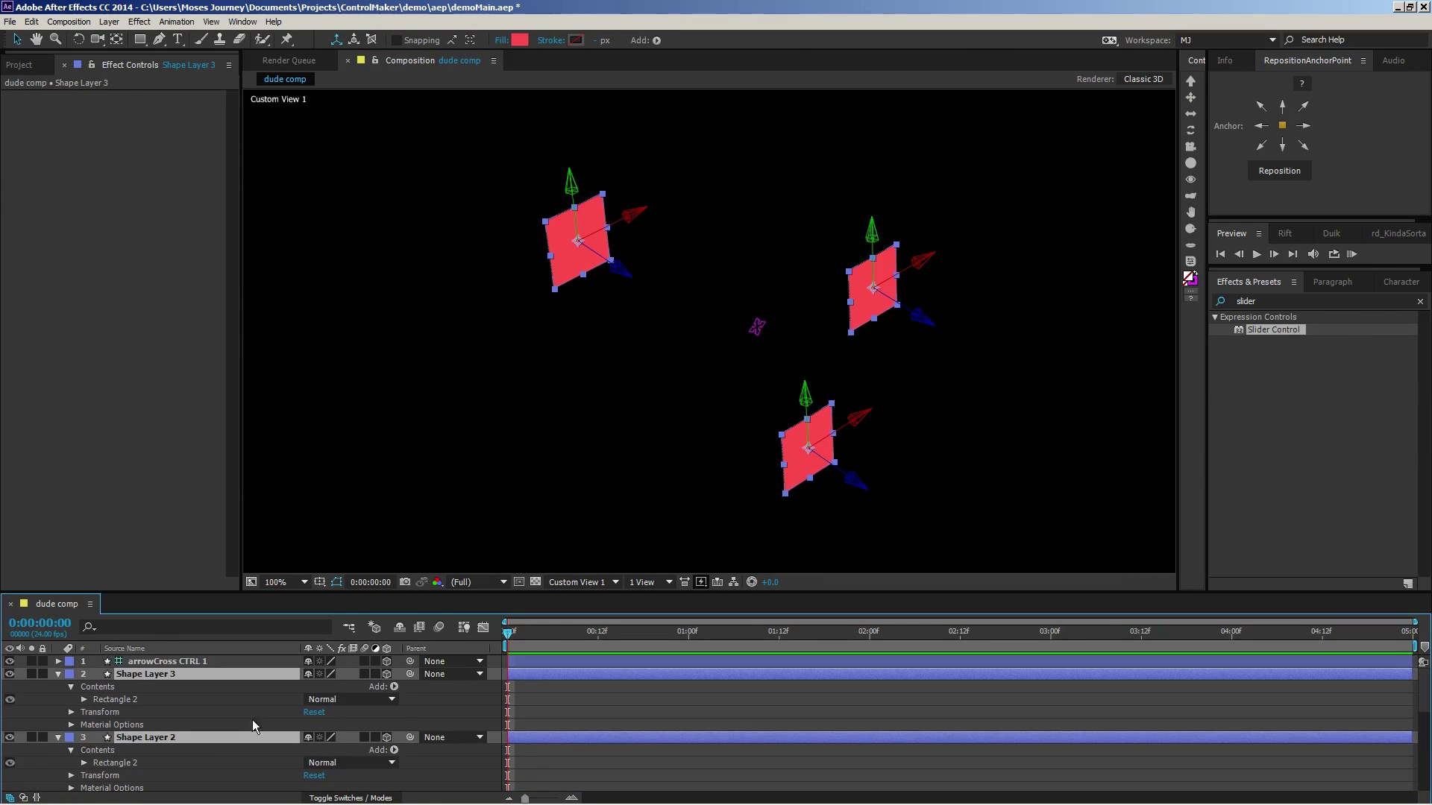
drag(411, 674, 213, 662)
- Test-move arrowCross CTRL 1 sideways to check the shapes follow, then undo the move
click(768, 337)
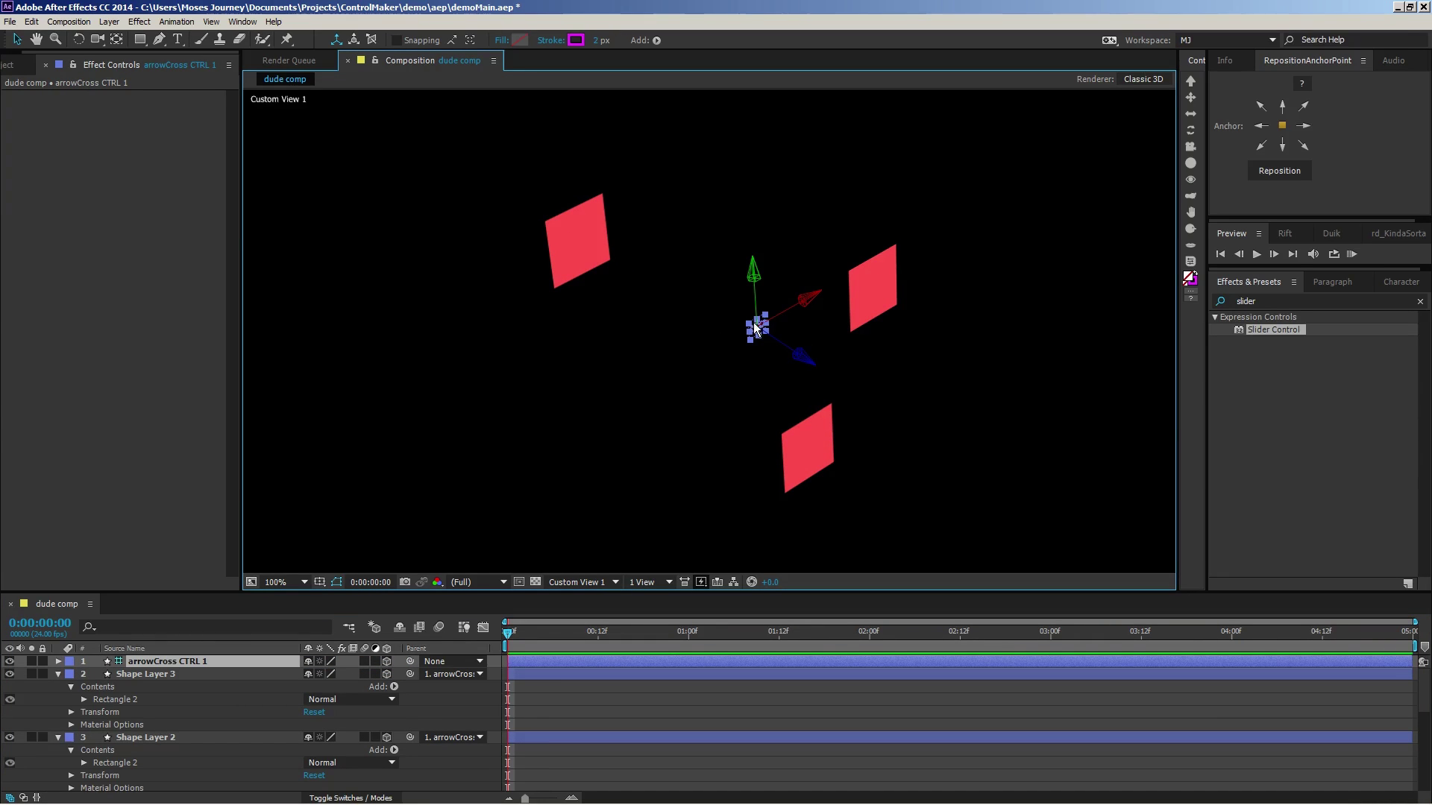
mouse_move(827, 299)
mouse_down()
mouse_move(910, 258)
mouse_move(933, 198)
mouse_move(870, 262)
mouse_move(798, 302)
mouse_up()
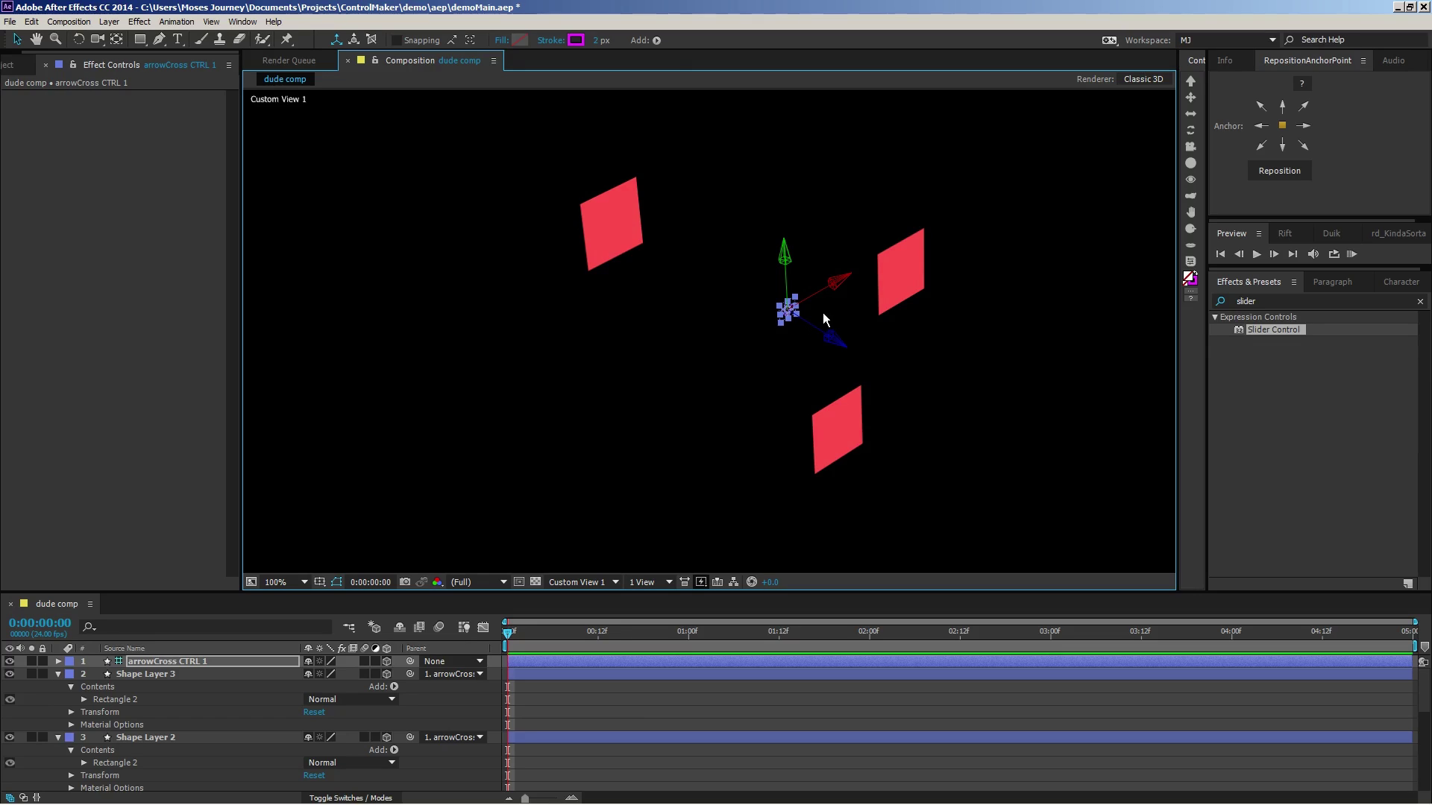
key(ctrl+z)
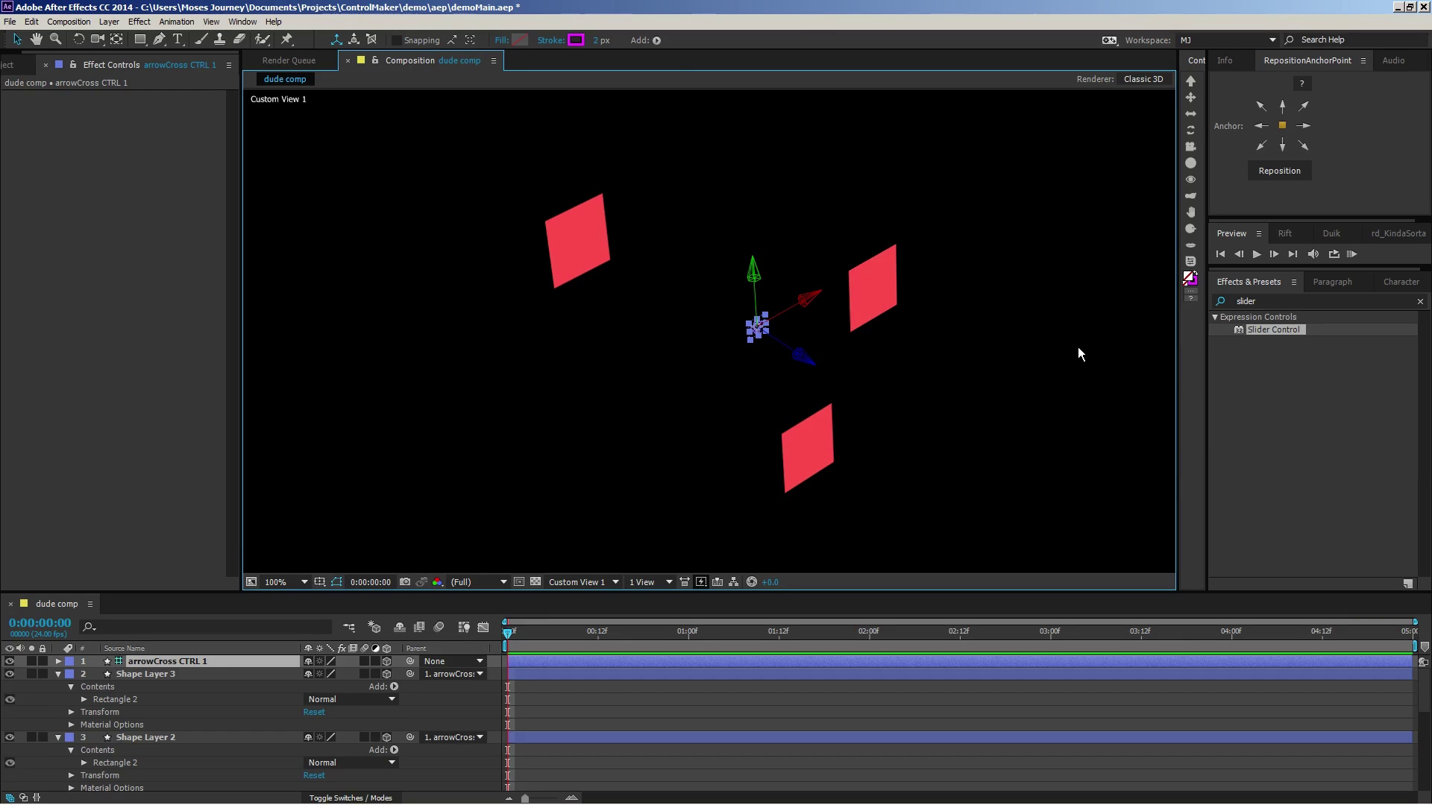
- Switch to the Active Camera view, delete the test squares, and draw a wide red rectangle beside the character
click(616, 582)
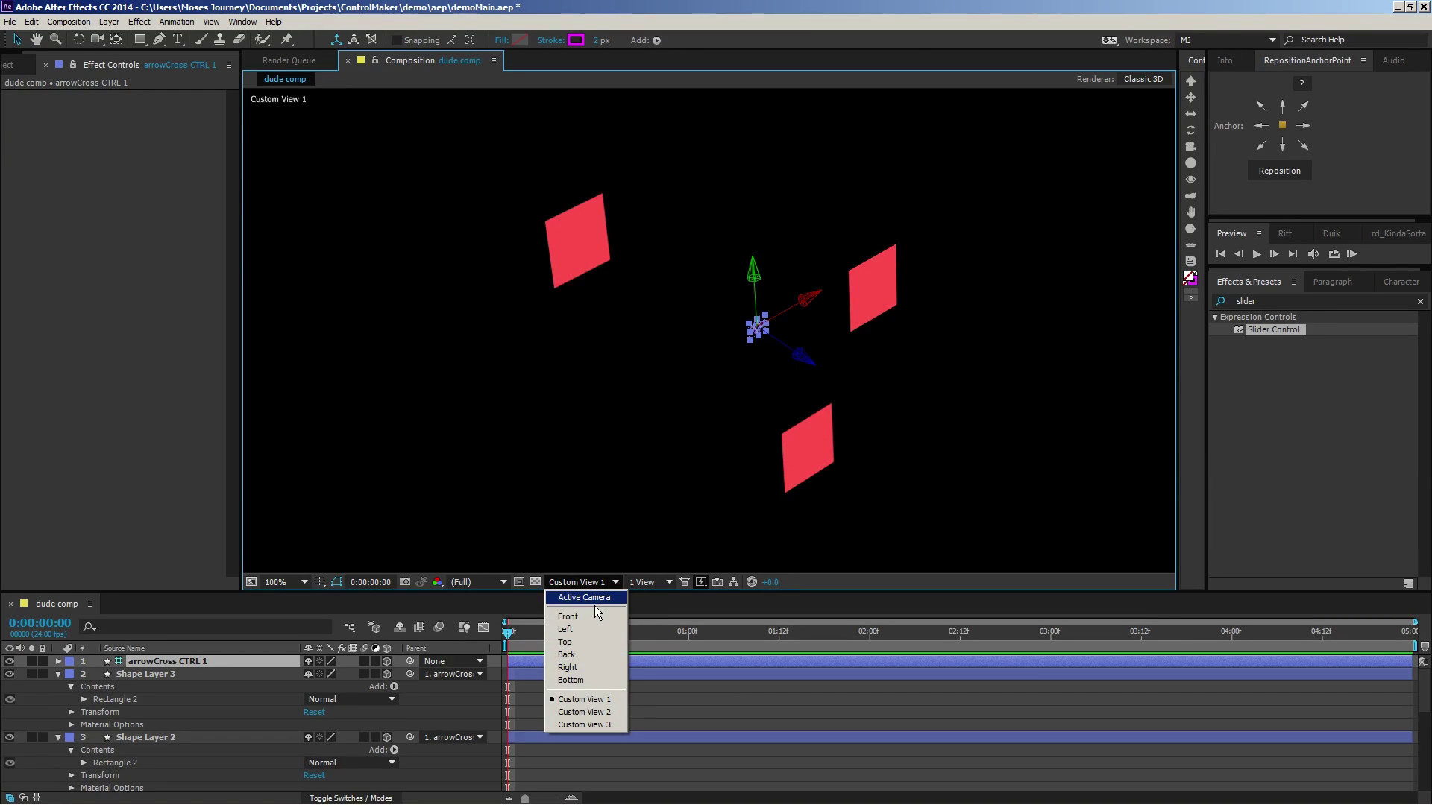
click(593, 600)
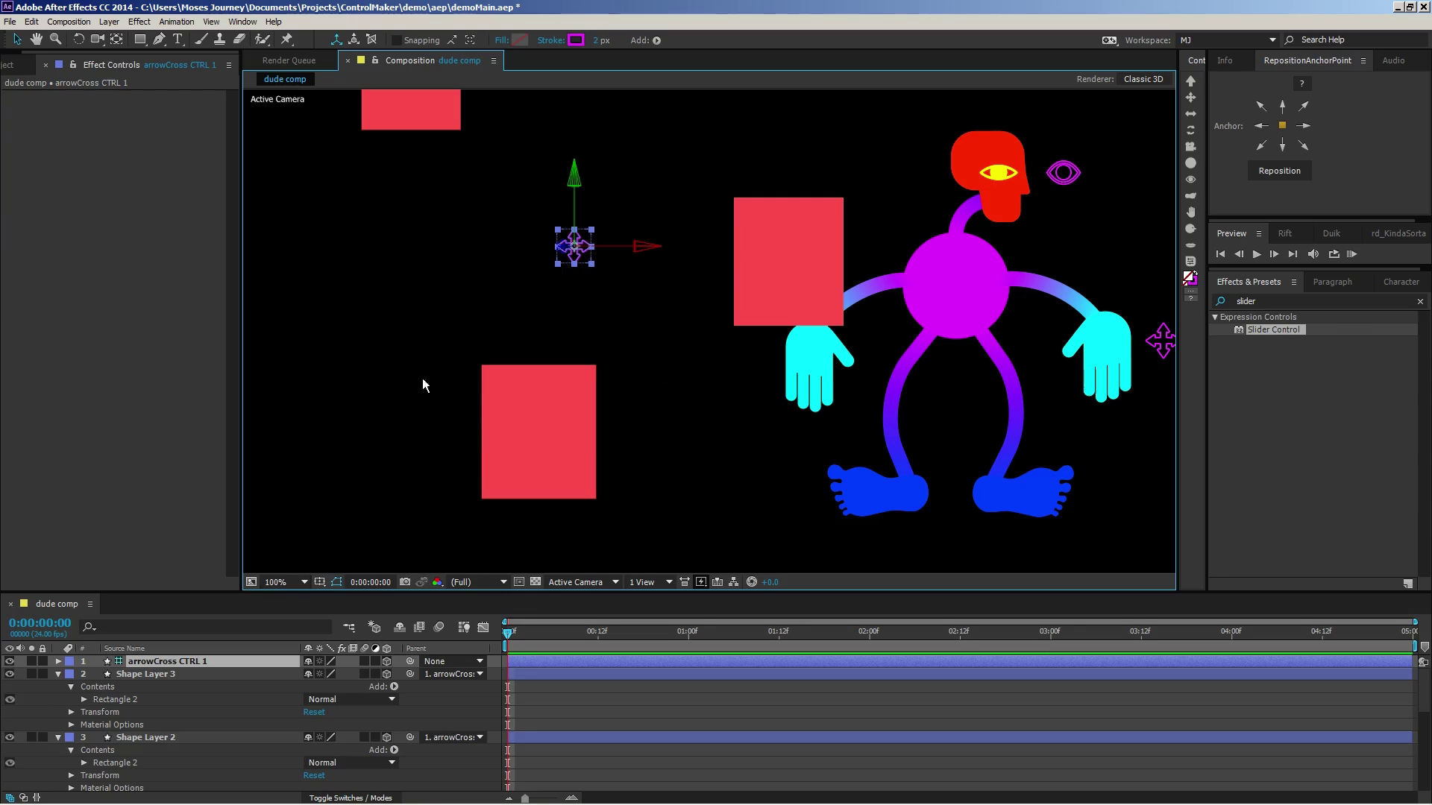
scroll(191, 668, down, 1)
shift+click(158, 728)
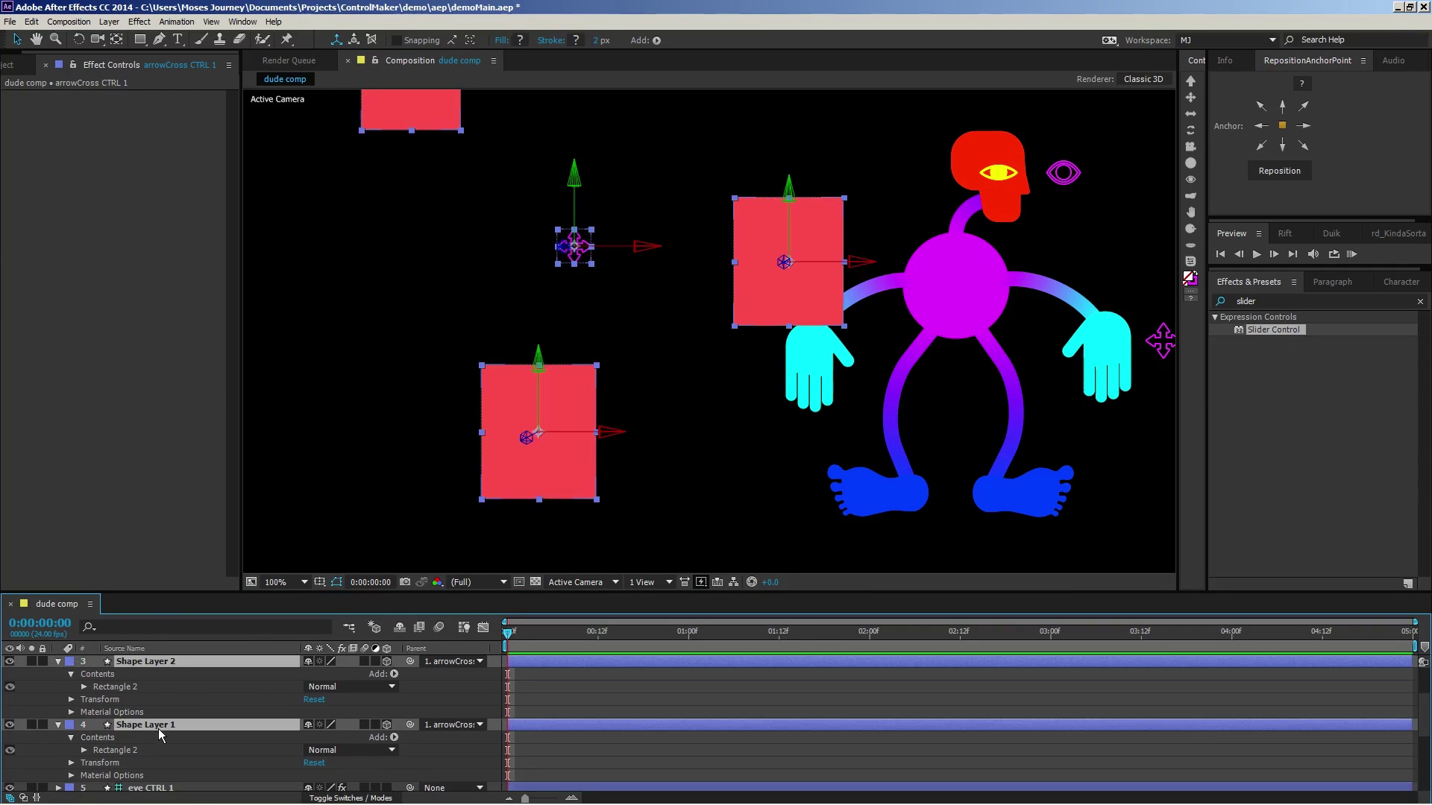
key(Delete)
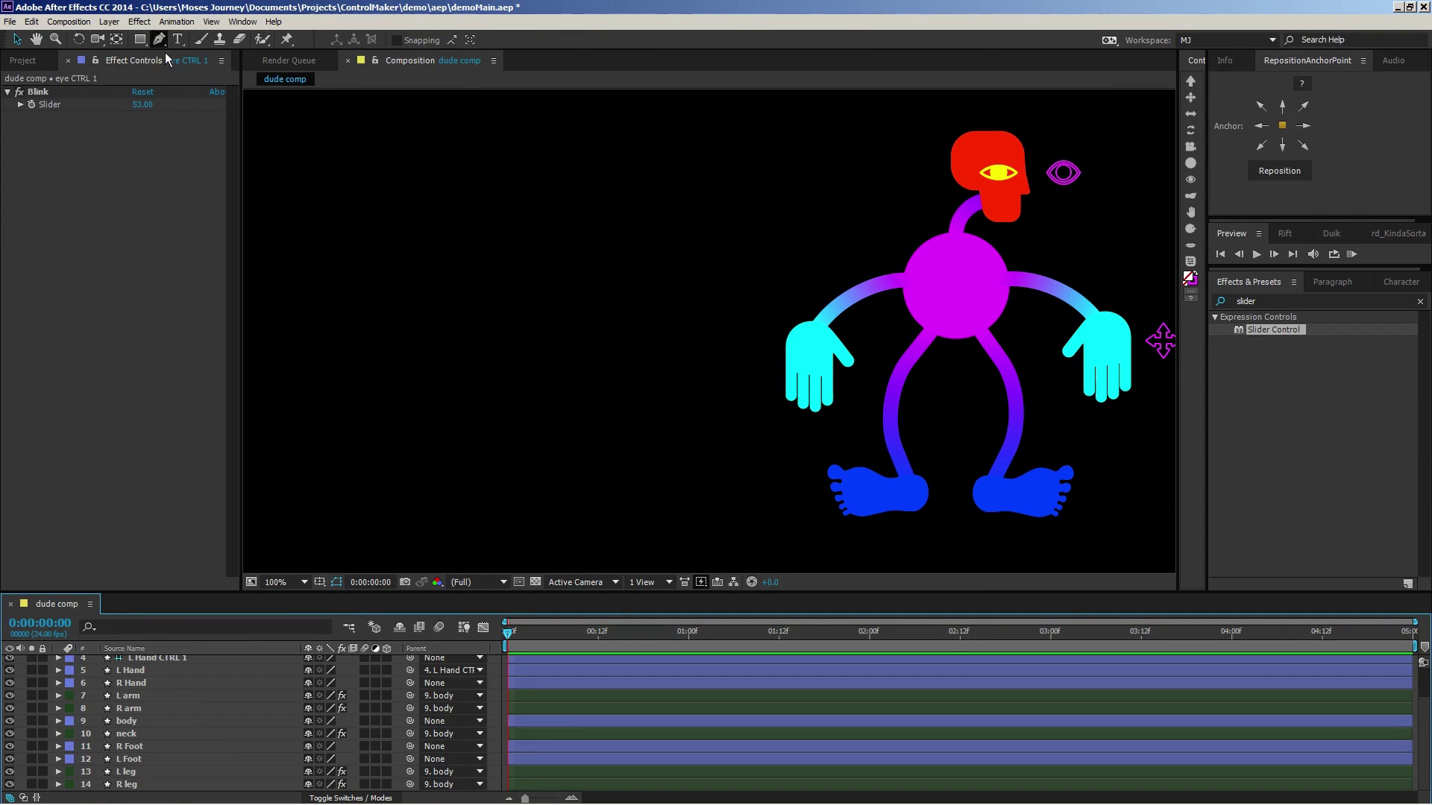
key(q)
drag(357, 228, 762, 359)
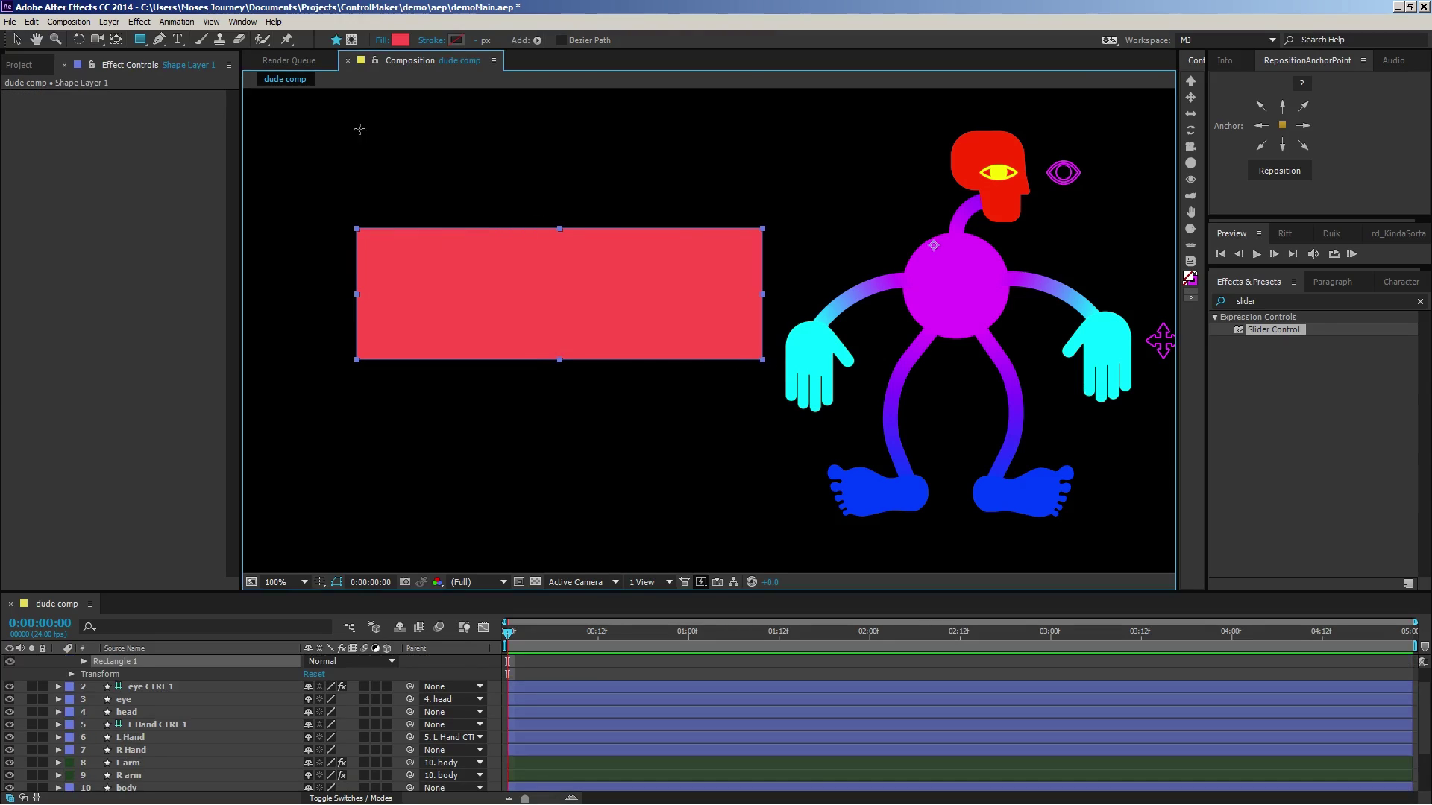
- Add three puppet pins at the rectangle's left end, centre and right end, and test the bend
click(286, 38)
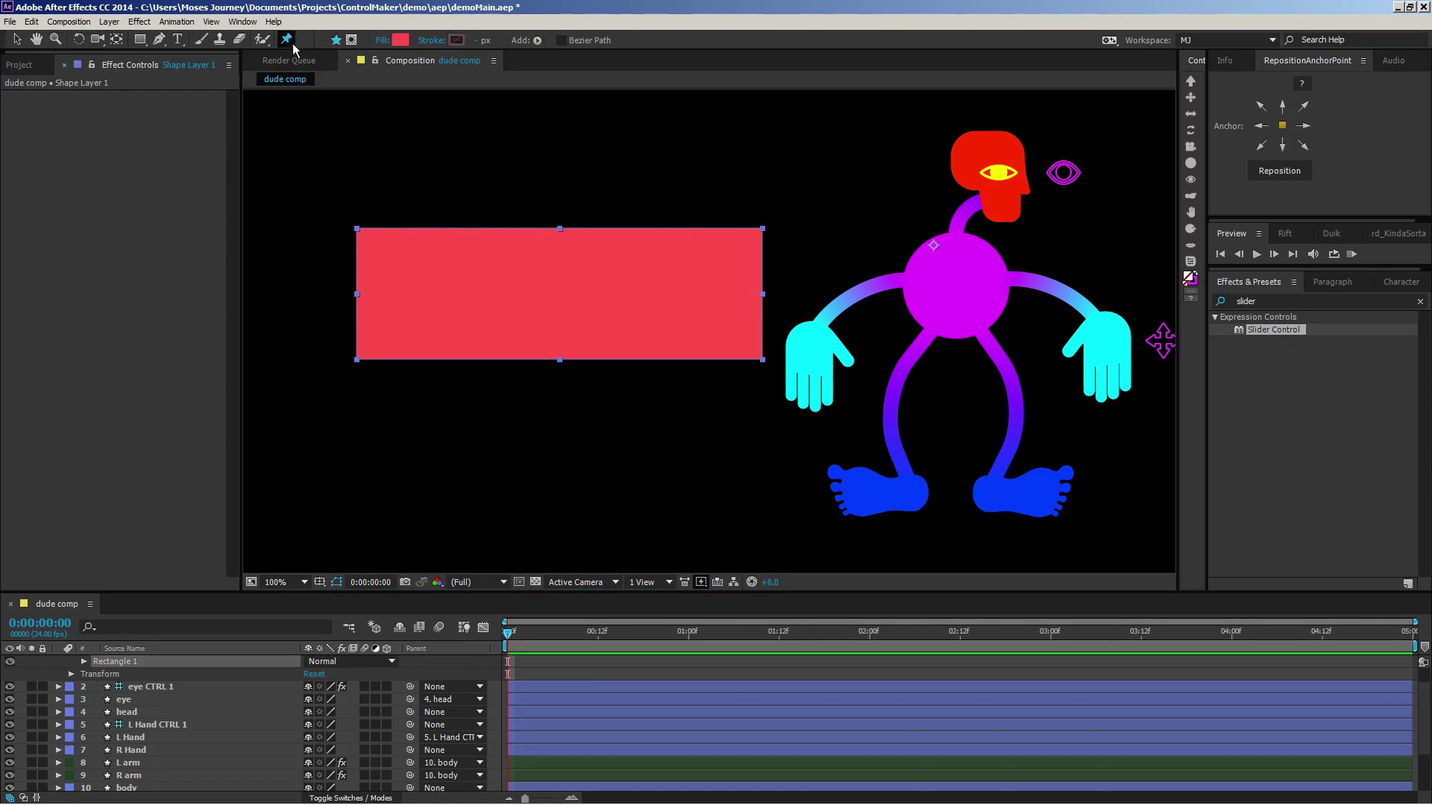
click(359, 297)
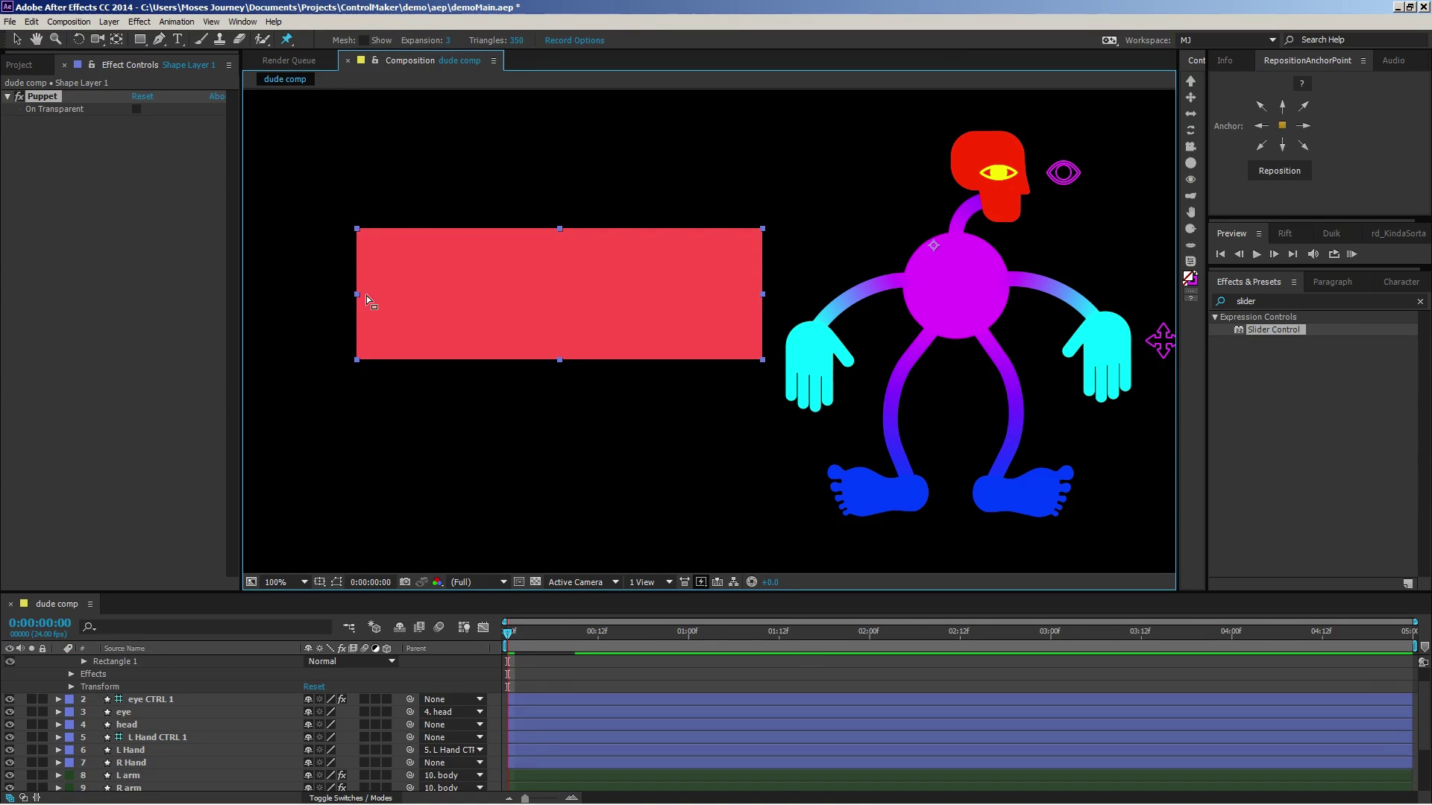
click(544, 291)
click(752, 293)
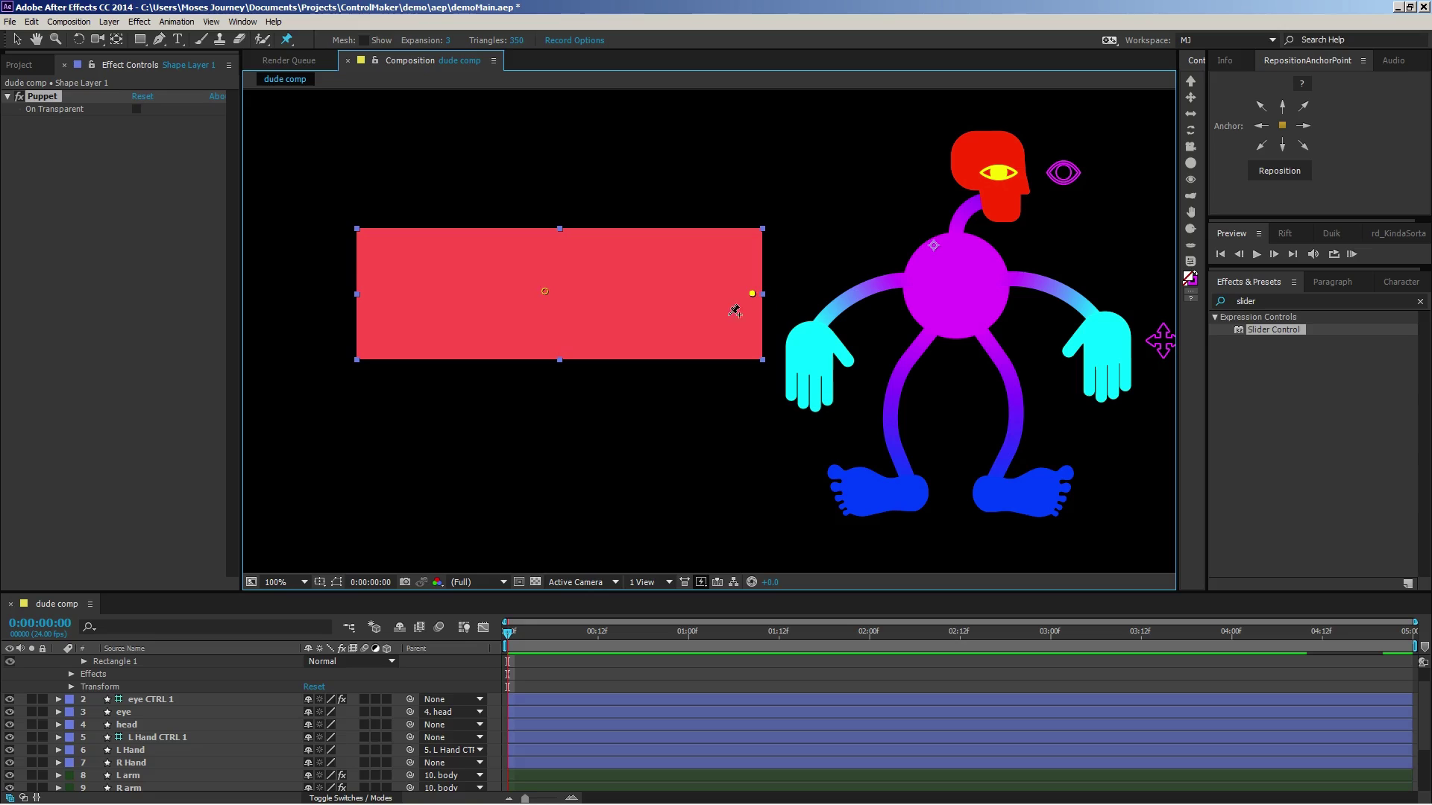
click(363, 294)
mouse_move(752, 294)
mouse_down()
mouse_move(758, 281)
mouse_move(758, 361)
mouse_move(751, 293)
mouse_up()
- Reveal and select all three puppet pins' Position properties, then create a circle controller for each pin
scroll(127, 716, up, 1)
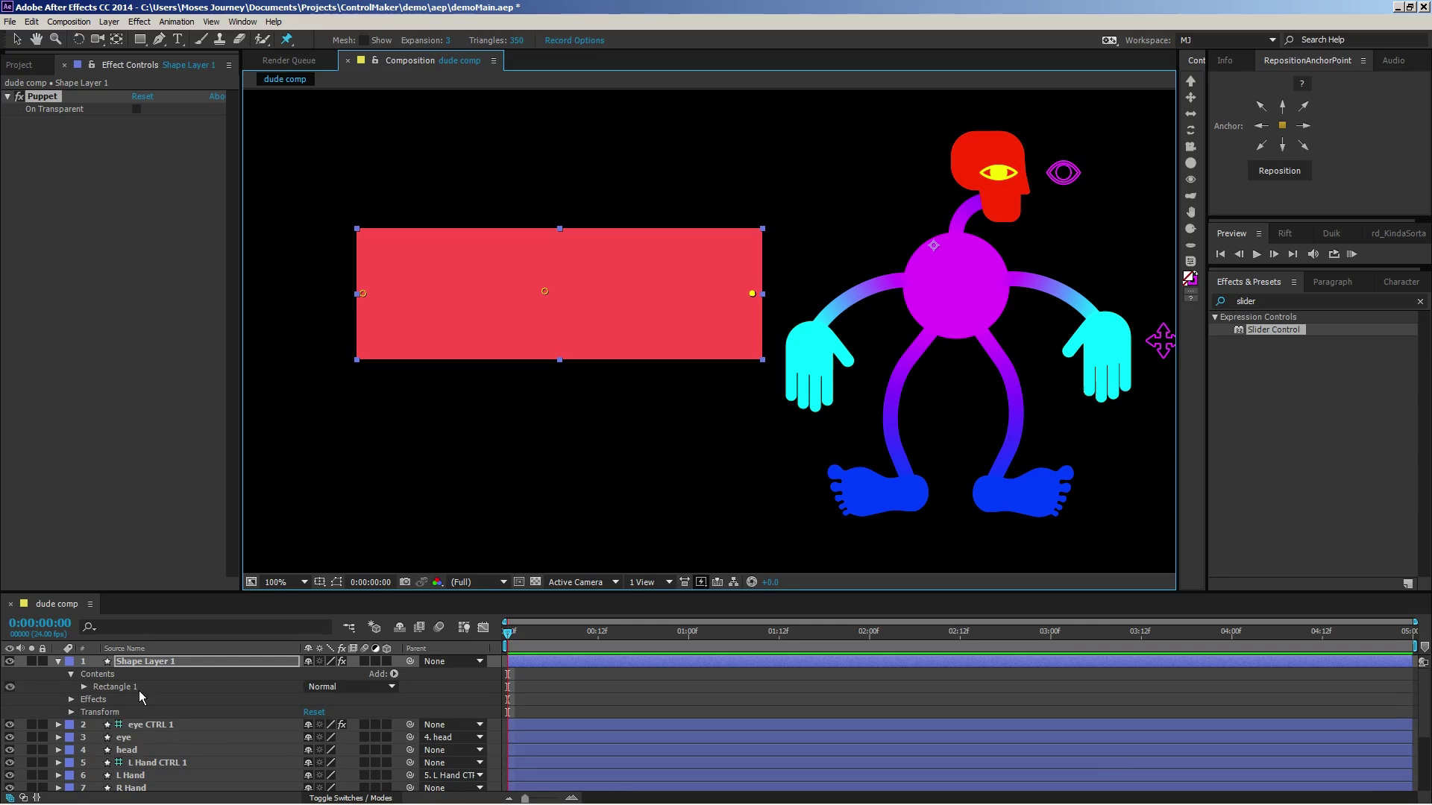
key(u)
click(153, 712)
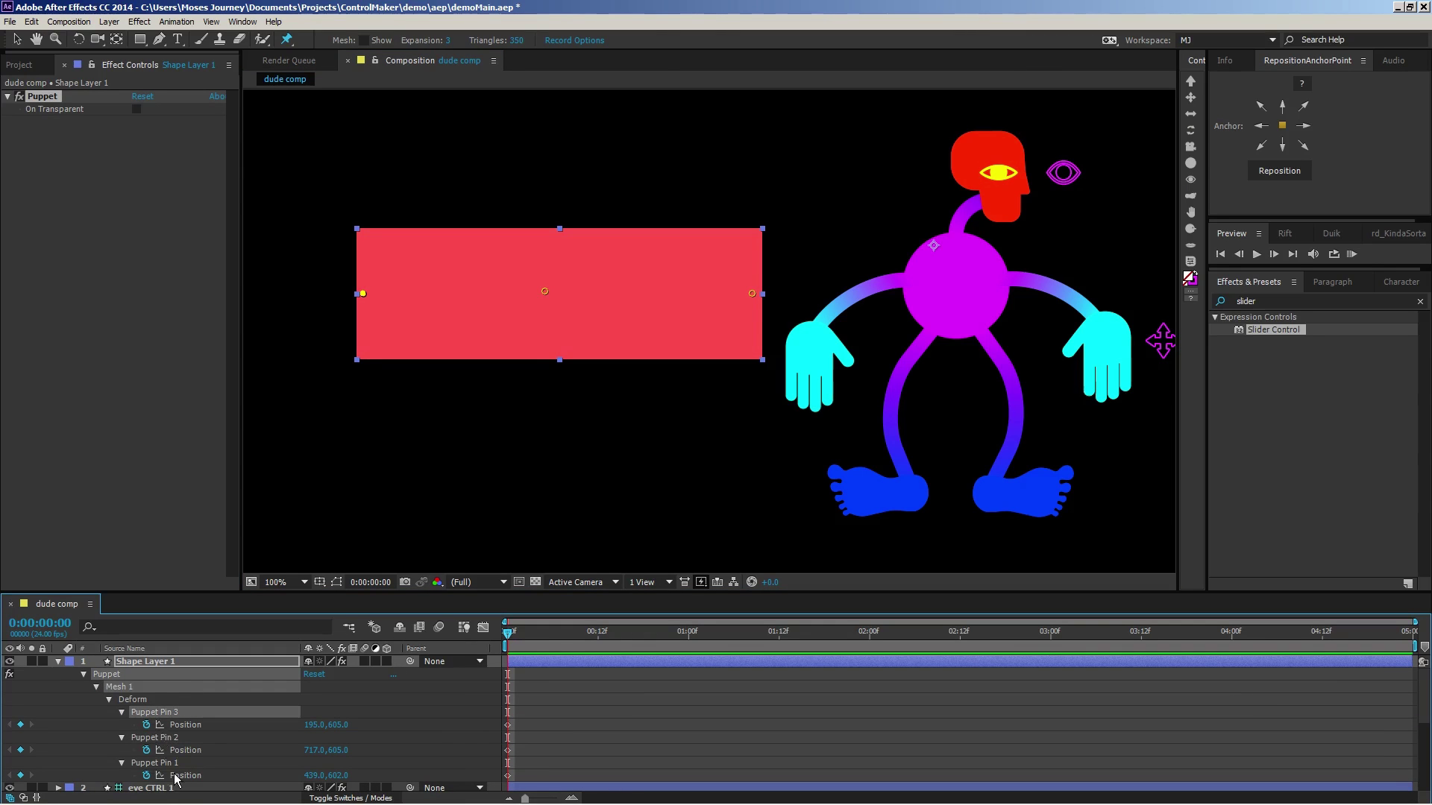
key(ctrl+a)
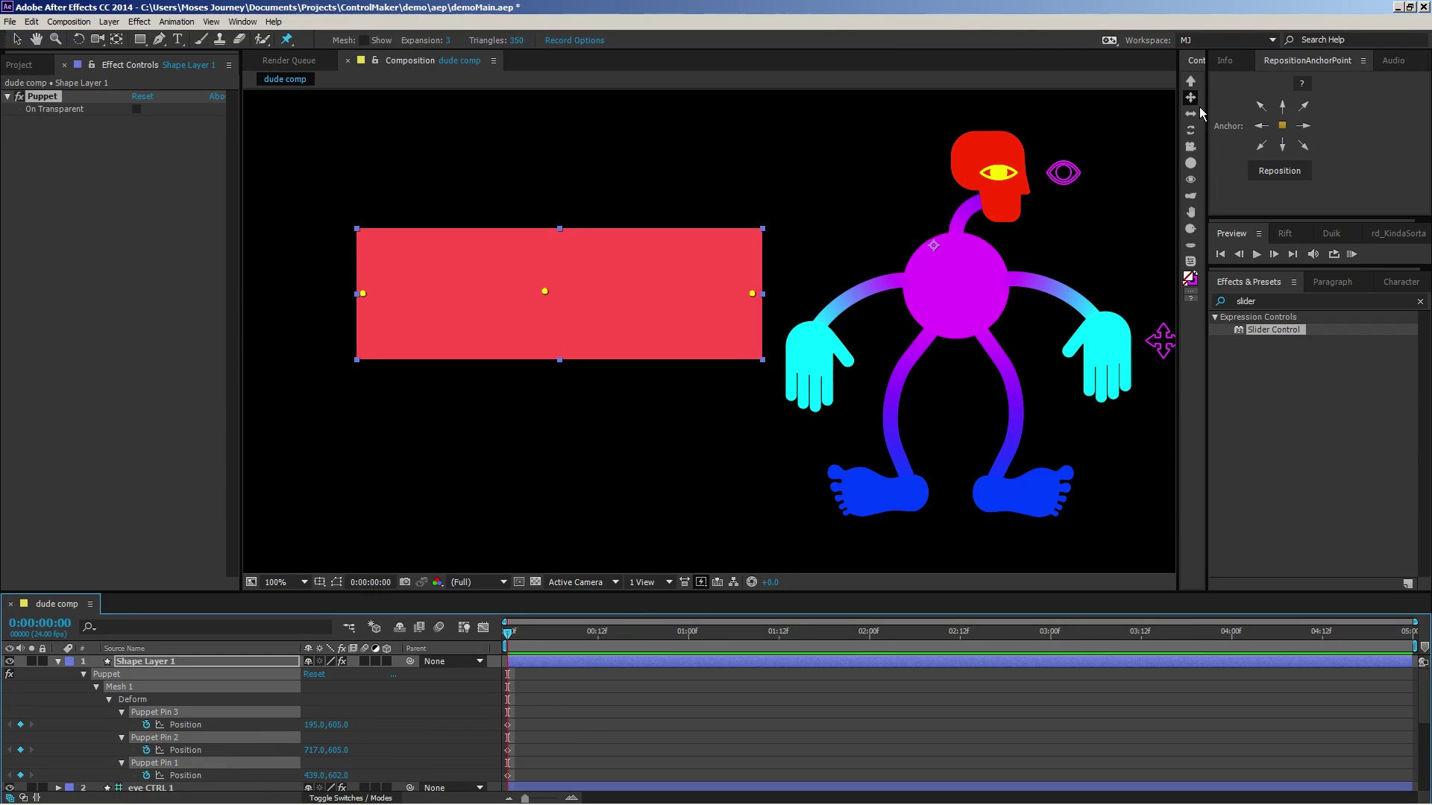
click(1196, 164)
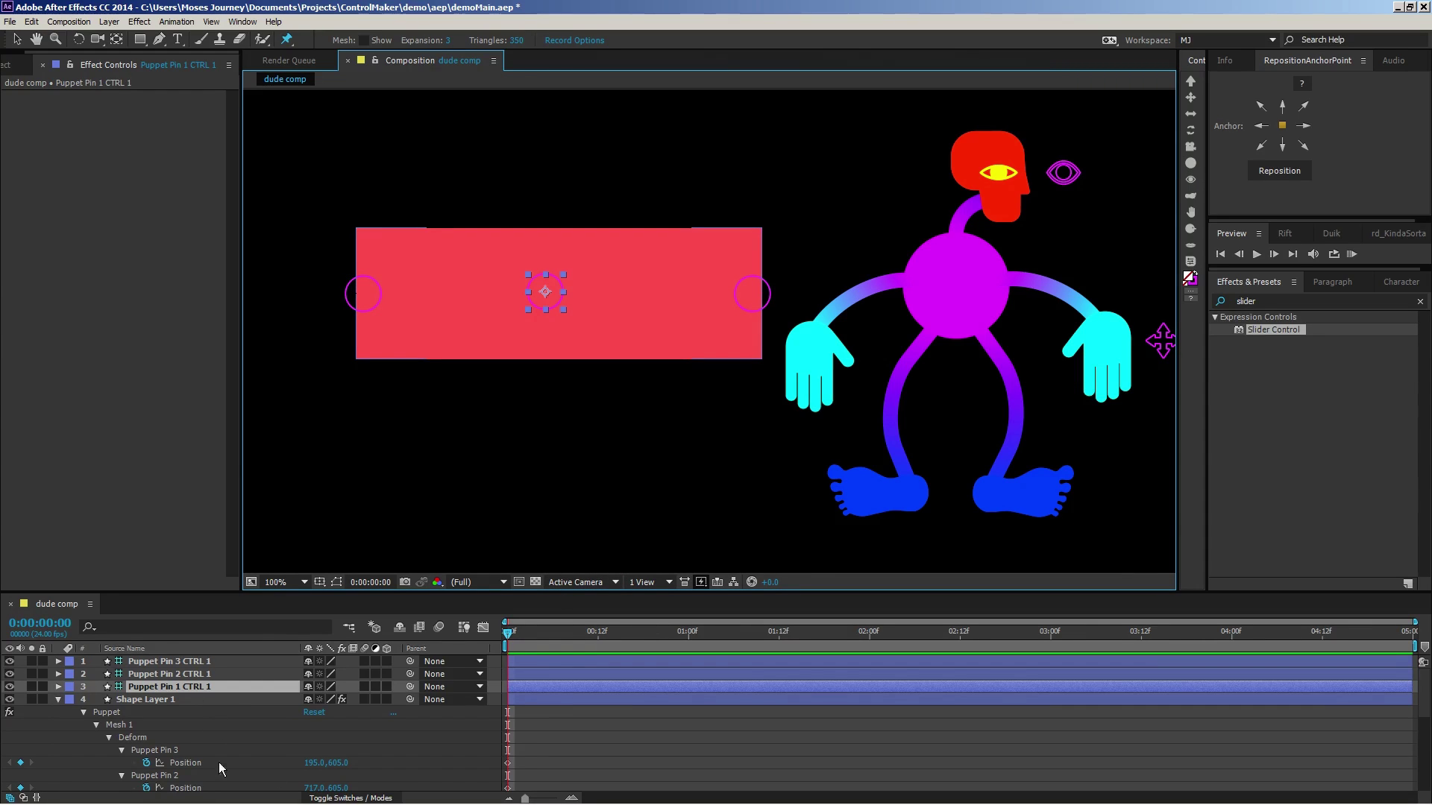
- Recreate the circle controllers for the three pins and show Puppet Pin 3's position expression
key(ctrl+z)
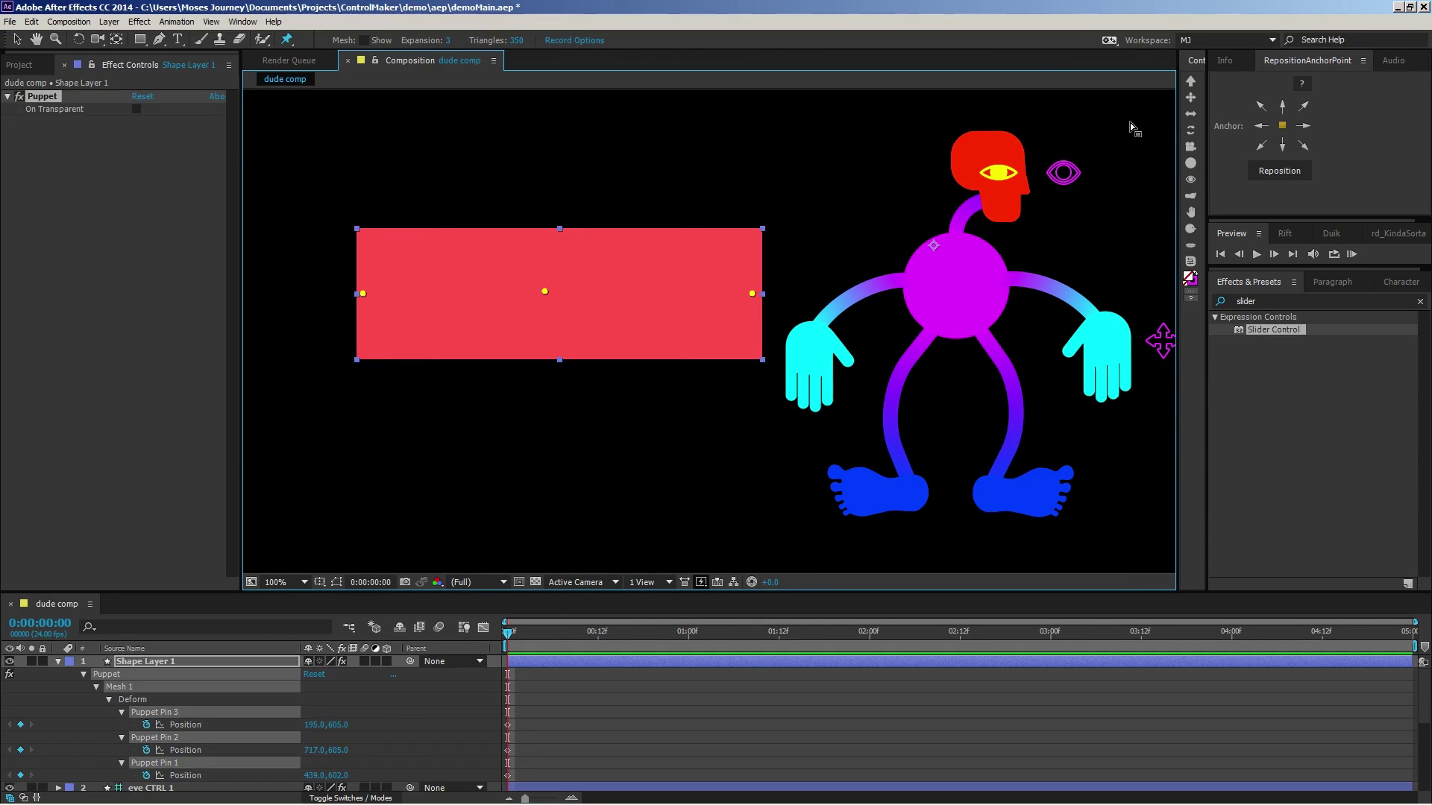
click(1203, 173)
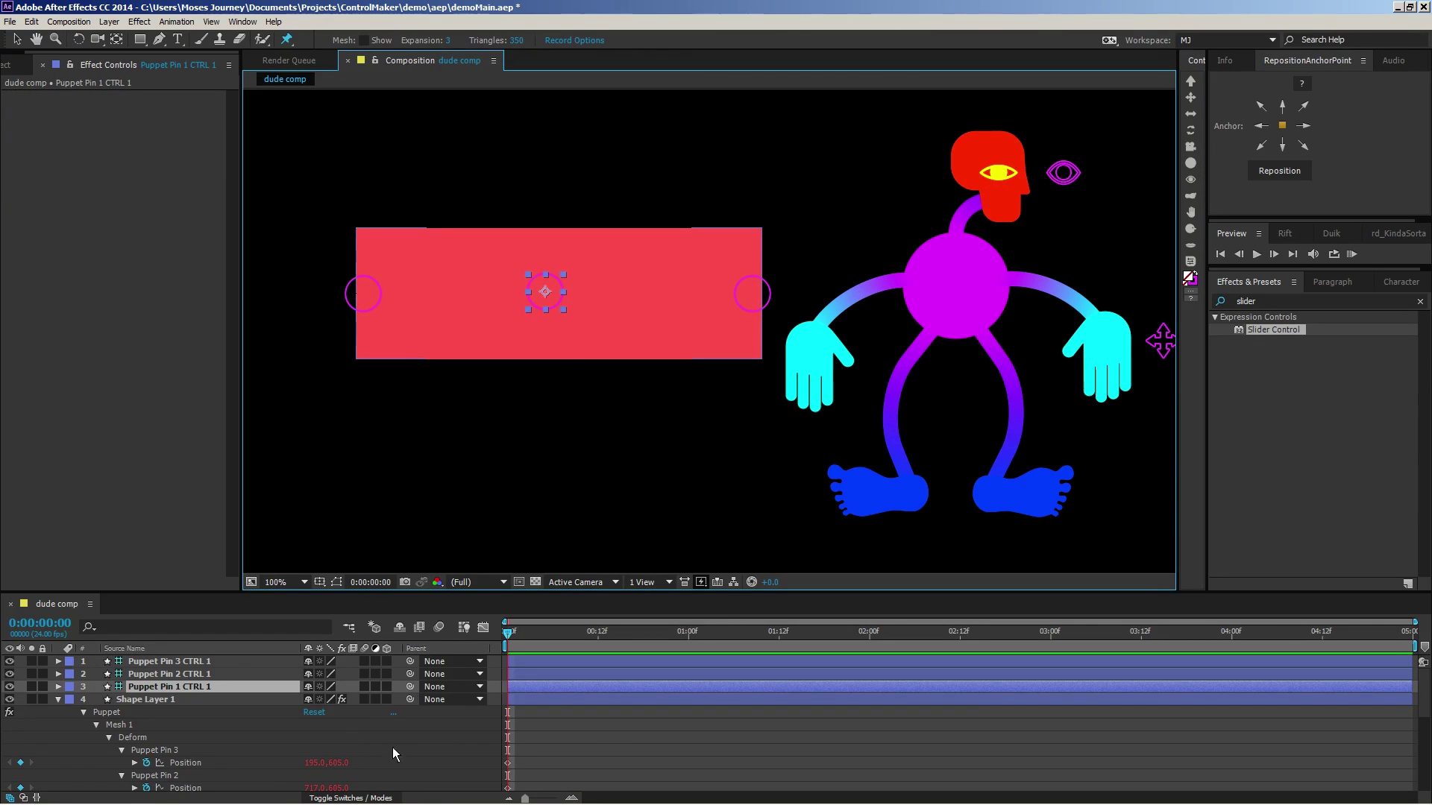
click(197, 762)
text(L = thisComp.layer(thisProperty.propertyGroup(1).name+' CTRL 1');)
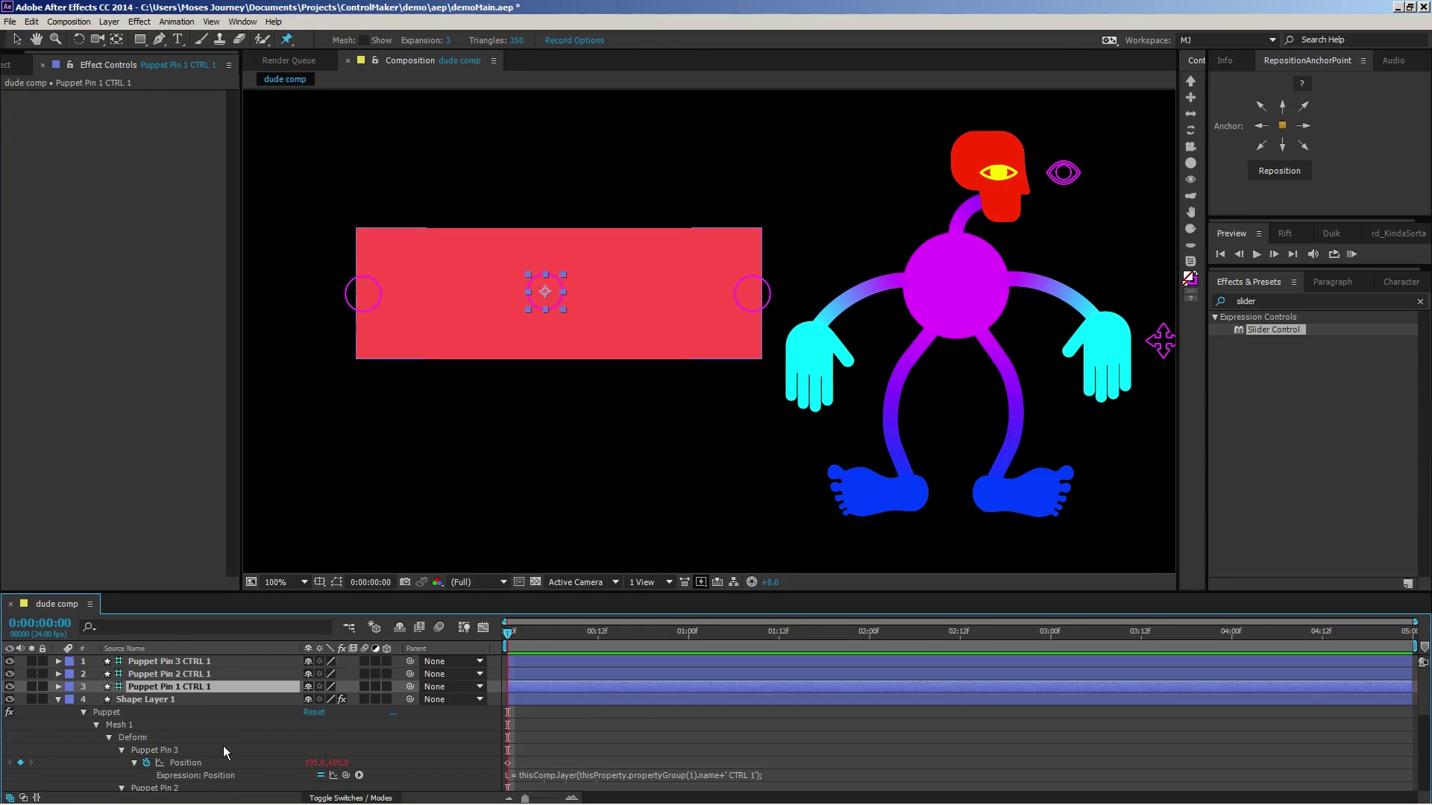
- Enlarge the expression field to read it, then bend the rectangle by moving its right-end controller
scroll(222, 746, down, 1)
drag(615, 749, 618, 792)
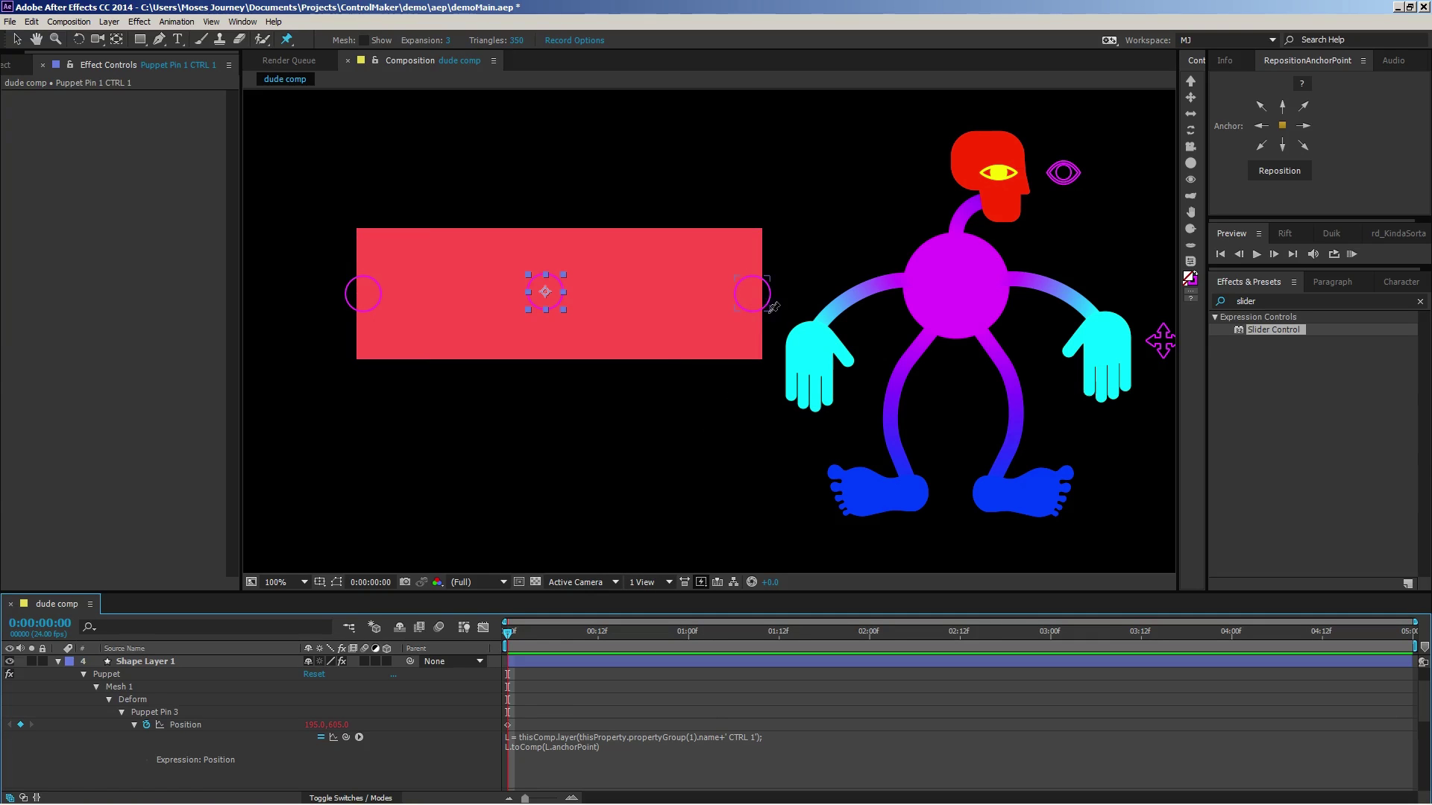
key(v)
mouse_move(768, 312)
mouse_down()
mouse_move(760, 269)
mouse_move(746, 339)
mouse_move(720, 185)
mouse_move(750, 361)
mouse_move(740, 305)
mouse_up()
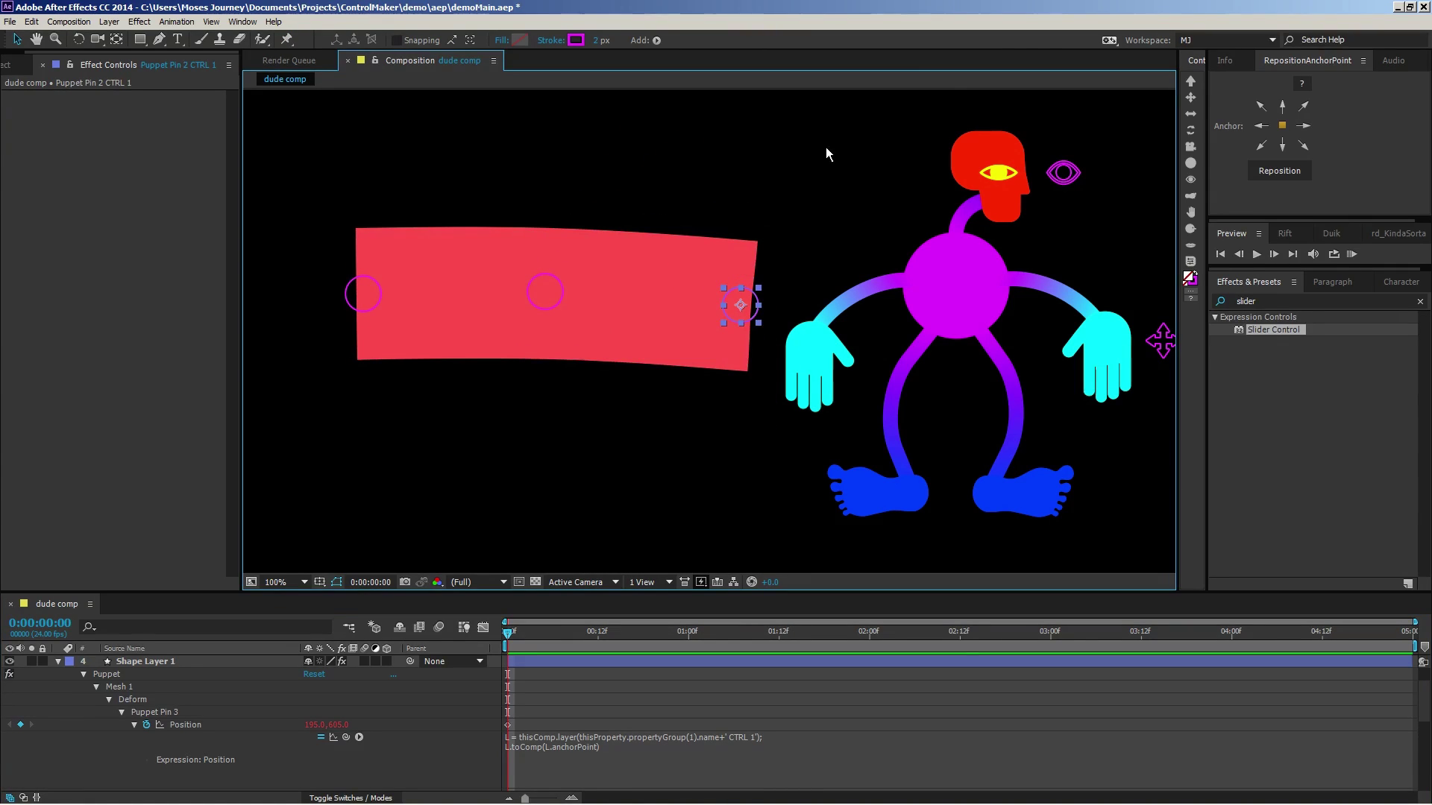